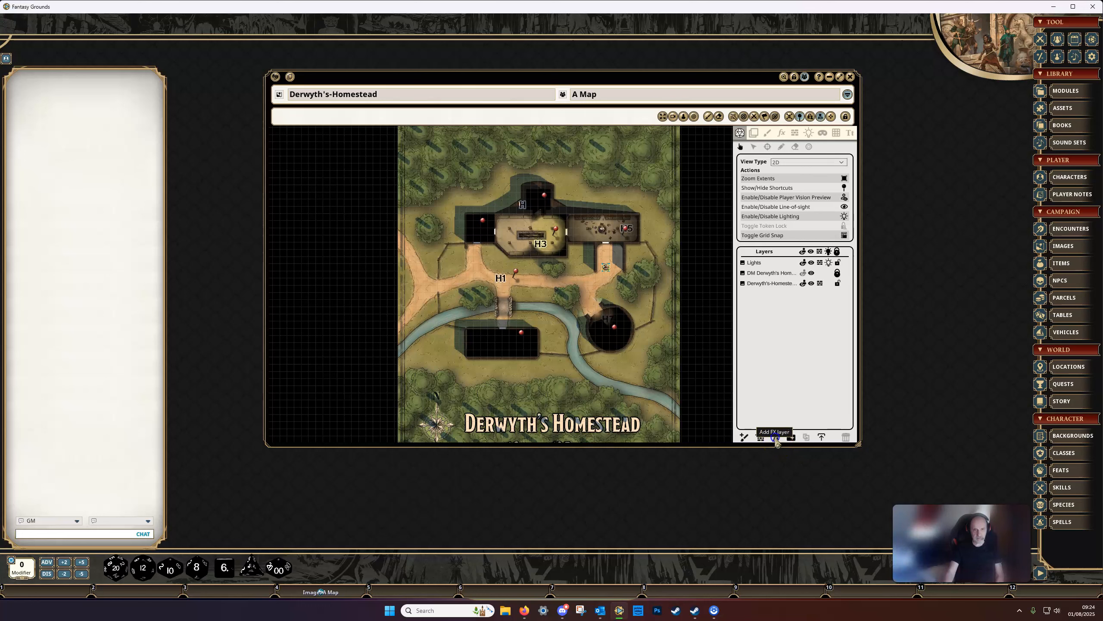
- Add an FX layer to the Derwyth's-Homestead map and set its effect type to Rain
click(775, 438)
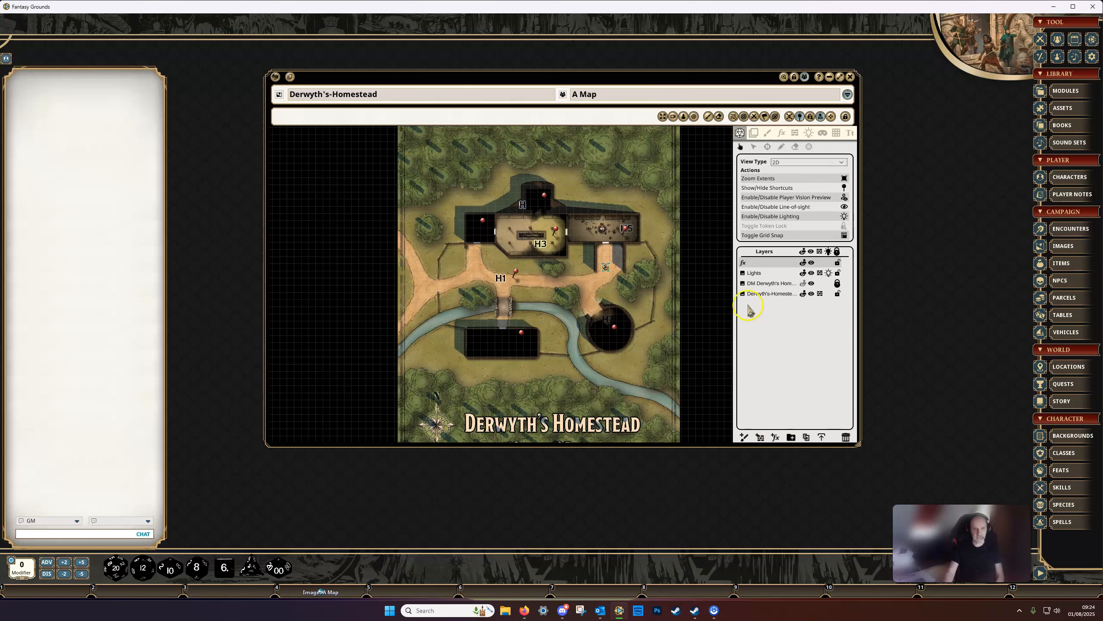
click(754, 263)
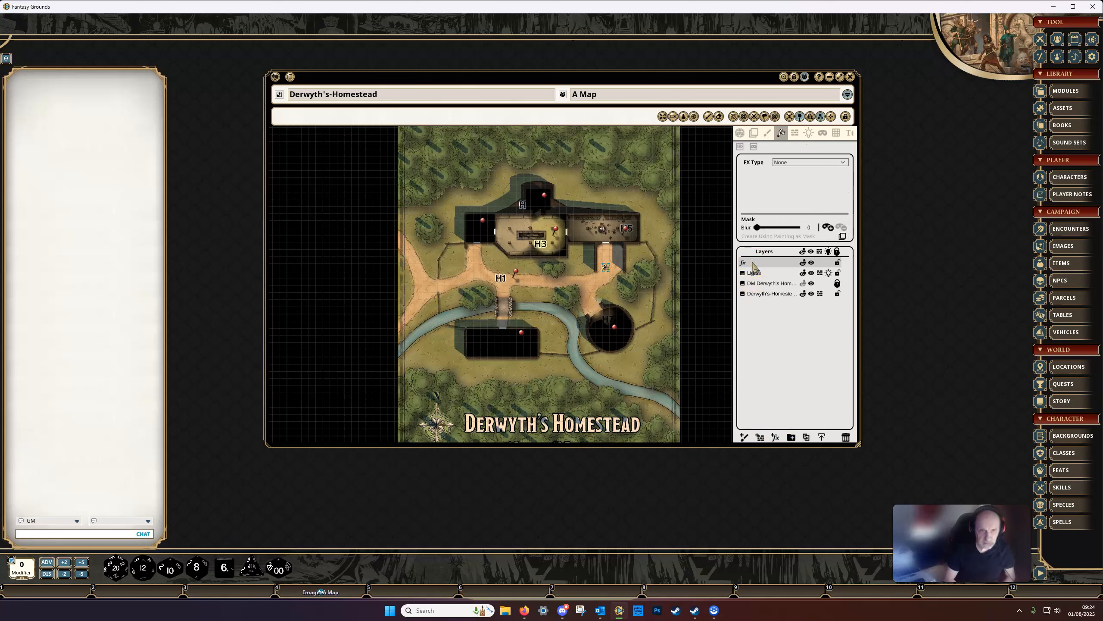
click(780, 136)
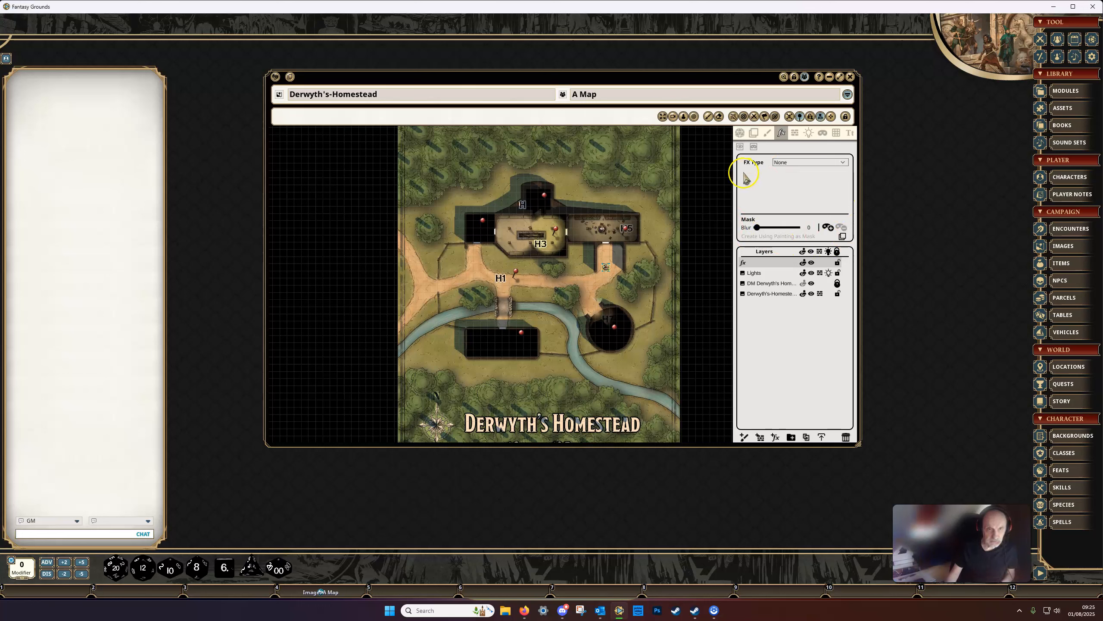
click(844, 162)
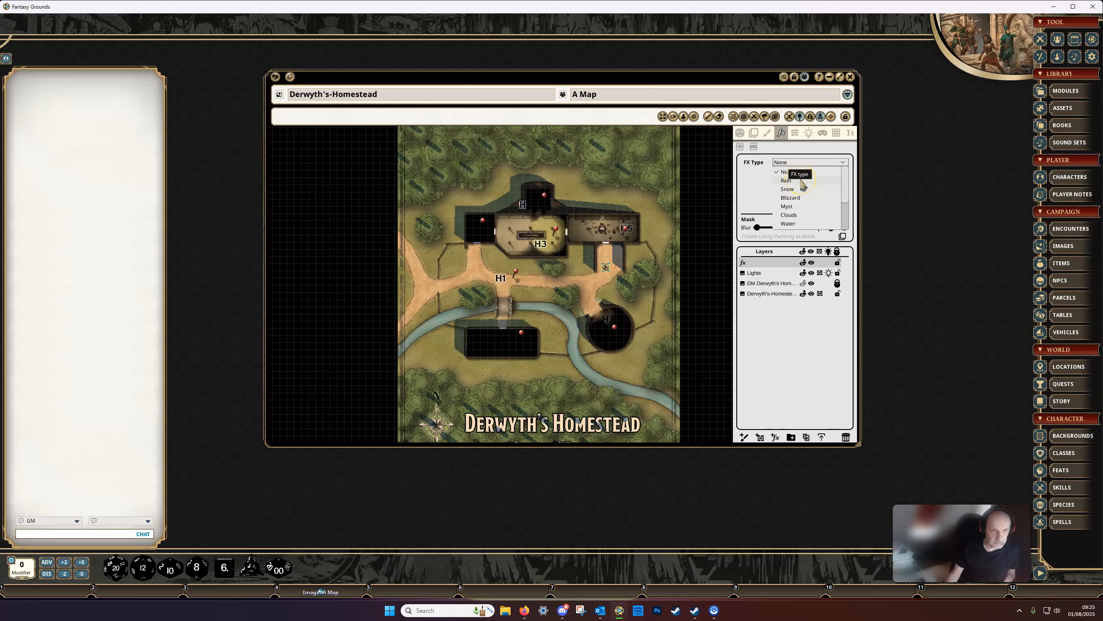
click(786, 181)
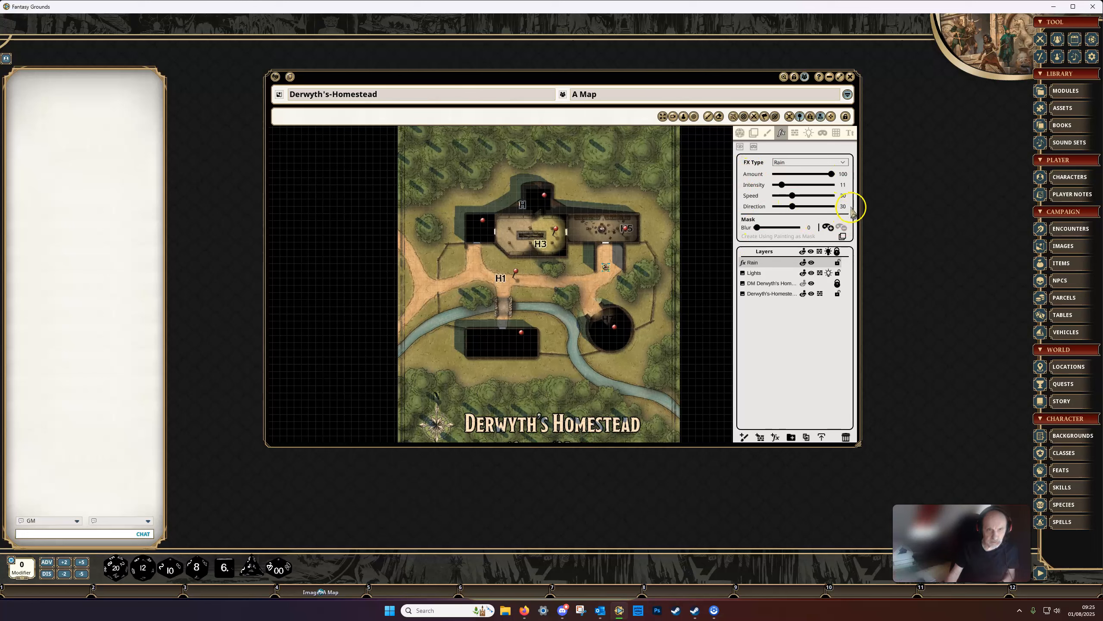
- Adjust the rain effect to amount 100, intensity 44, speed 63 and direction 60
scroll(634, 270, up, 5)
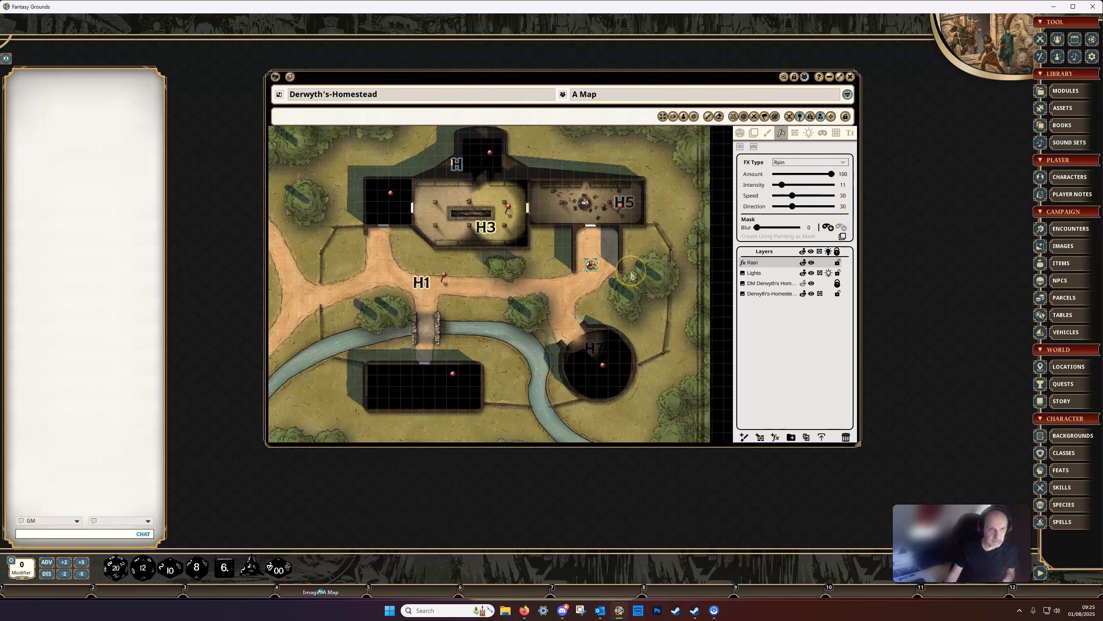
scroll(631, 273, up, 6)
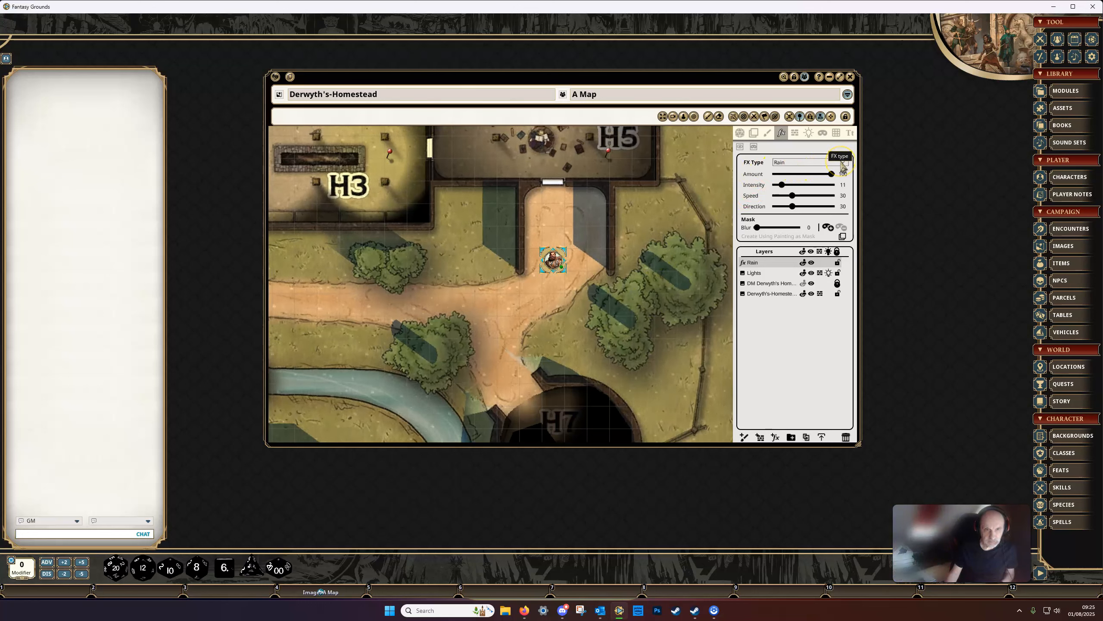
click(778, 176)
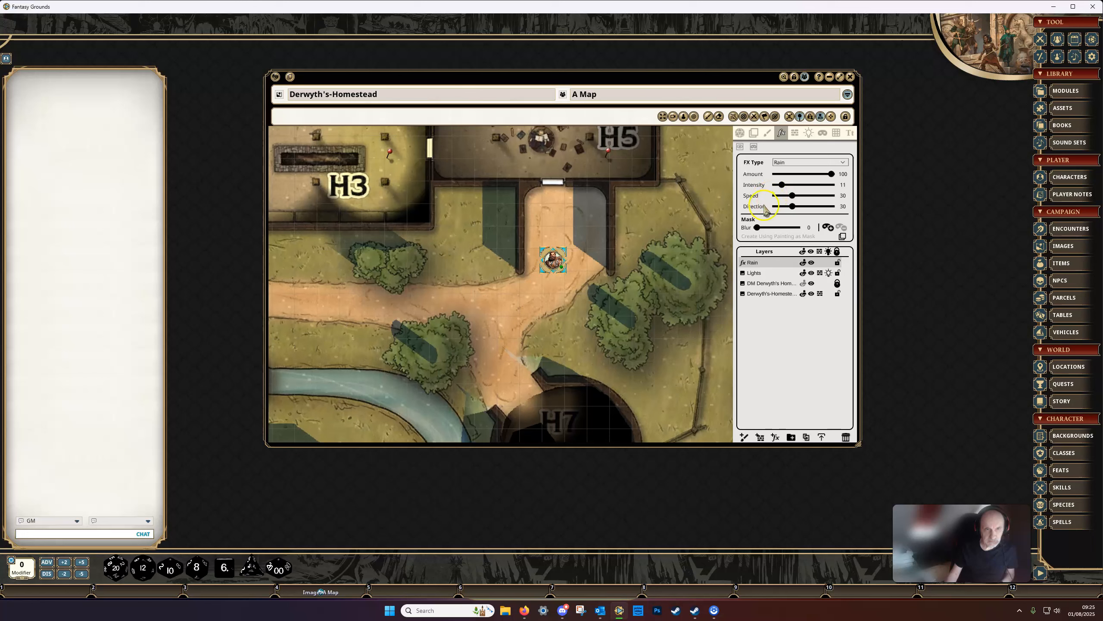
scroll(677, 247, down, 2)
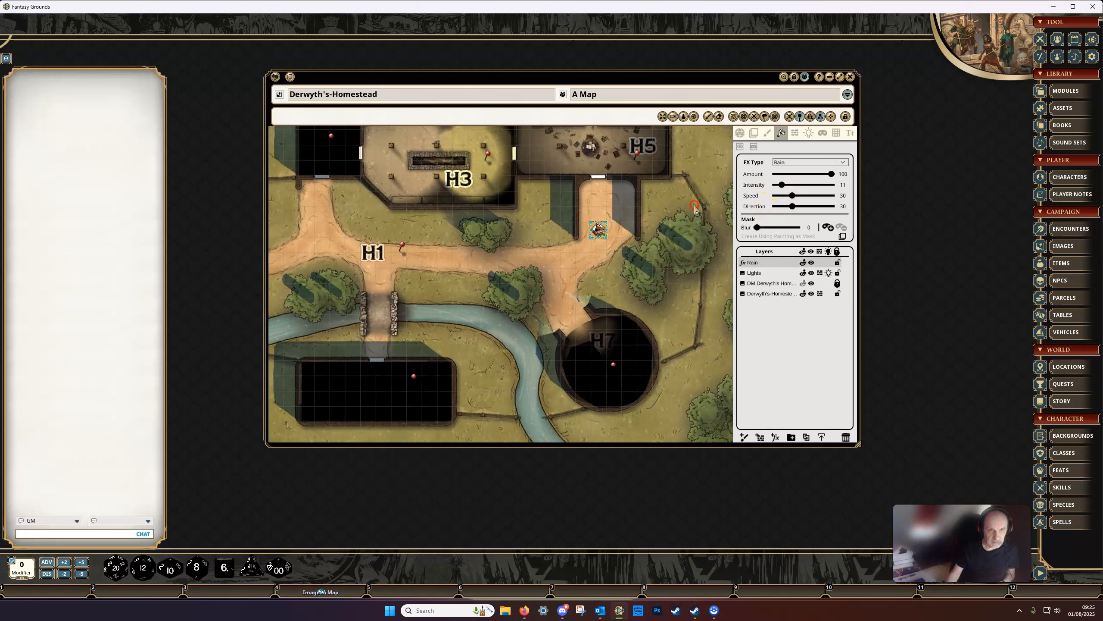
drag(818, 175, 803, 175)
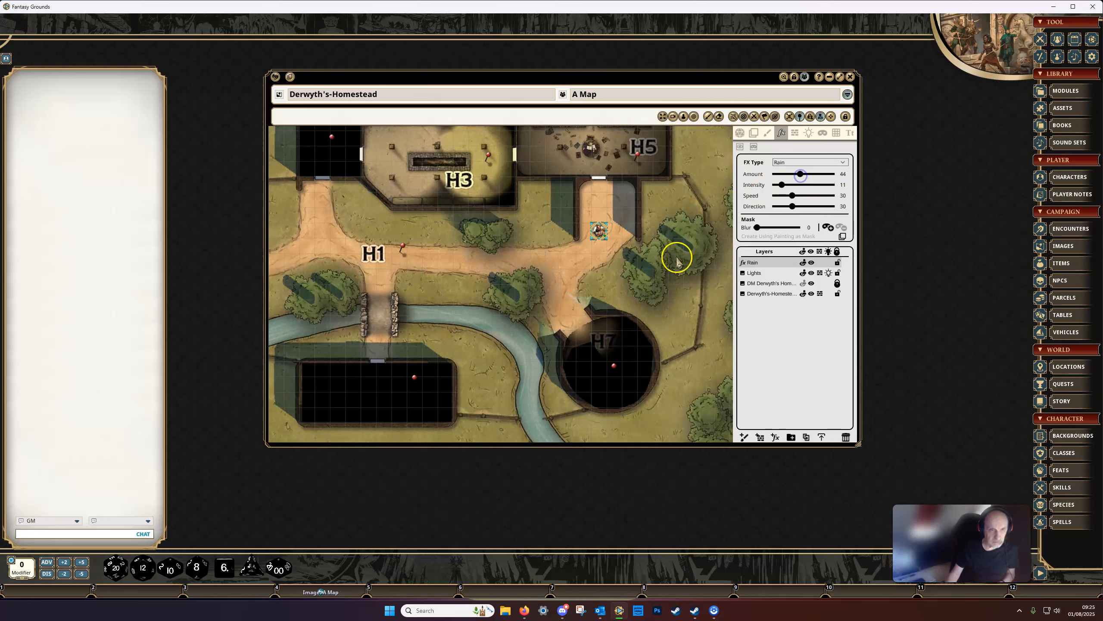
drag(801, 174, 813, 175)
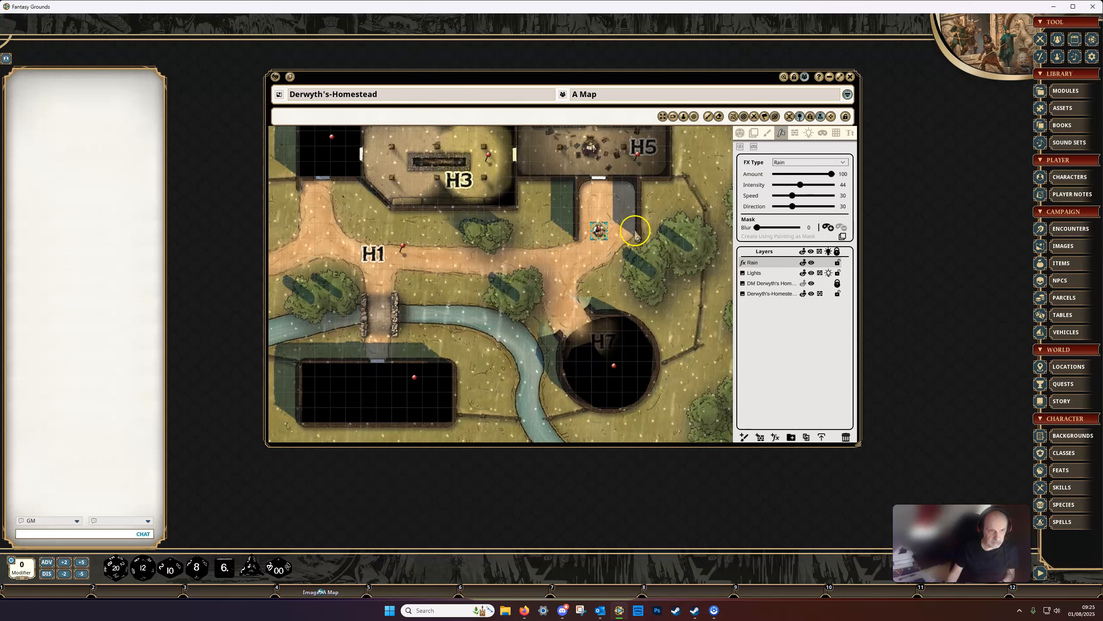
click(371, 203)
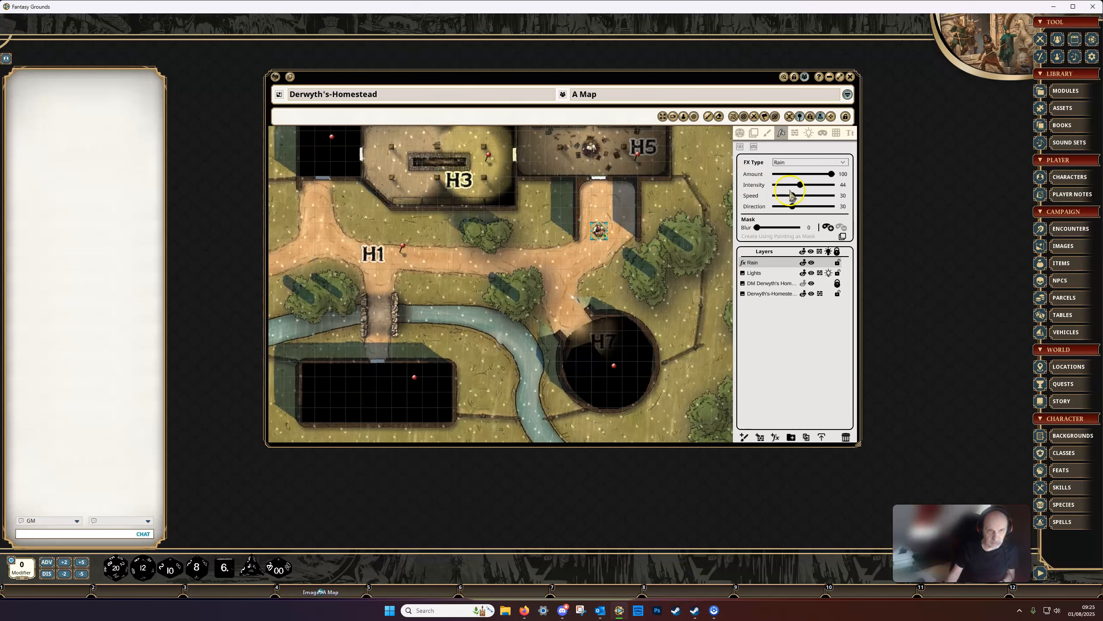
drag(792, 198, 807, 199)
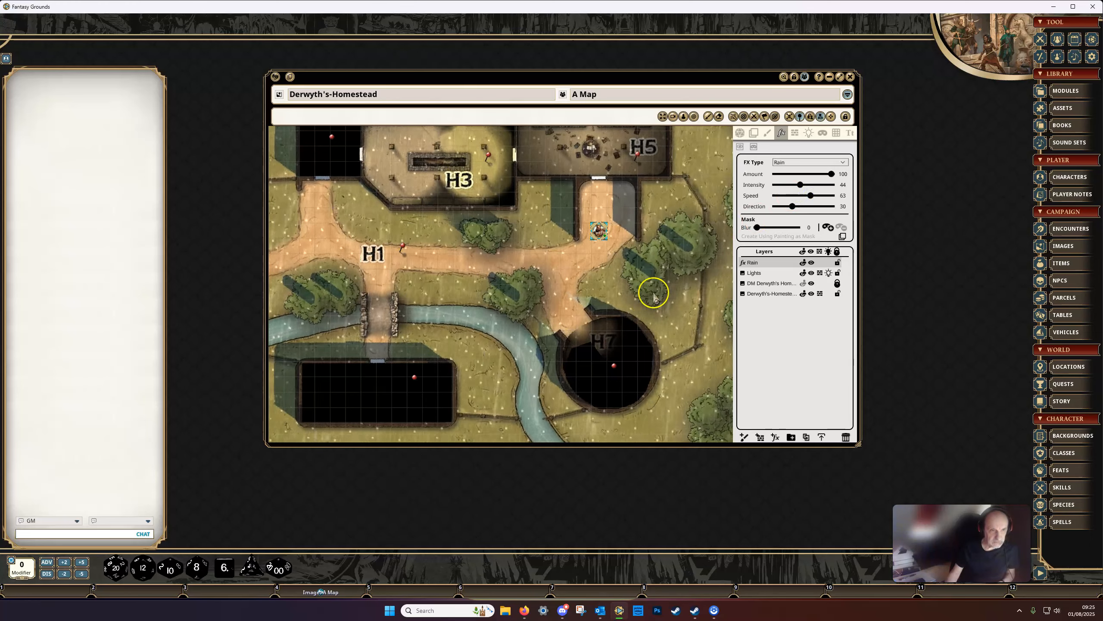
drag(799, 209, 814, 211)
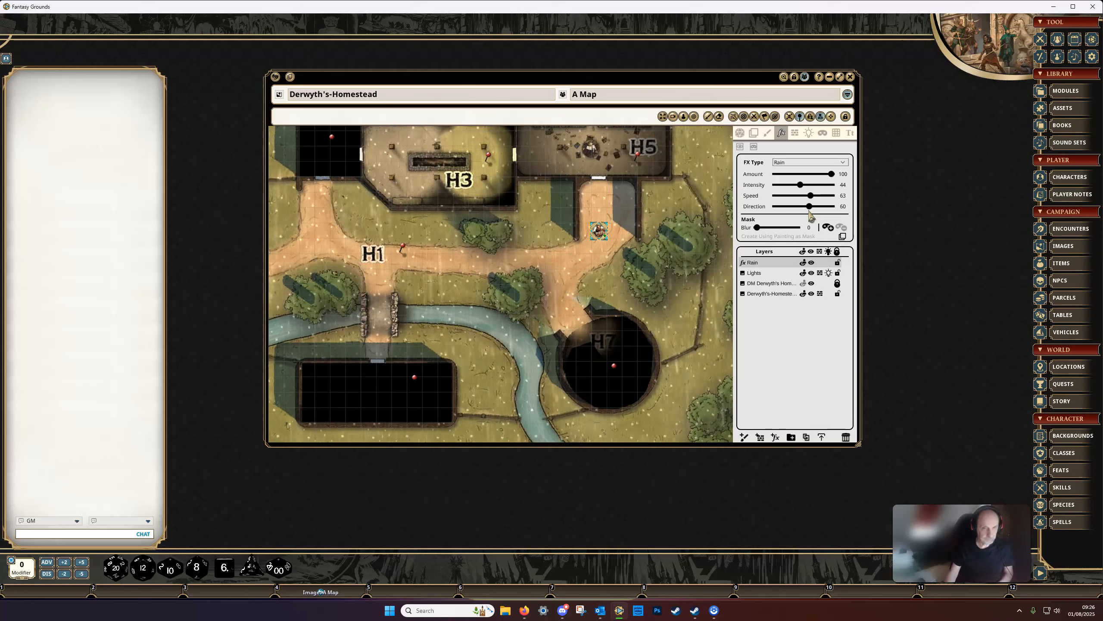
- Try the Snow, Blizzard and Myst effect types in turn on the FX layer
click(808, 162)
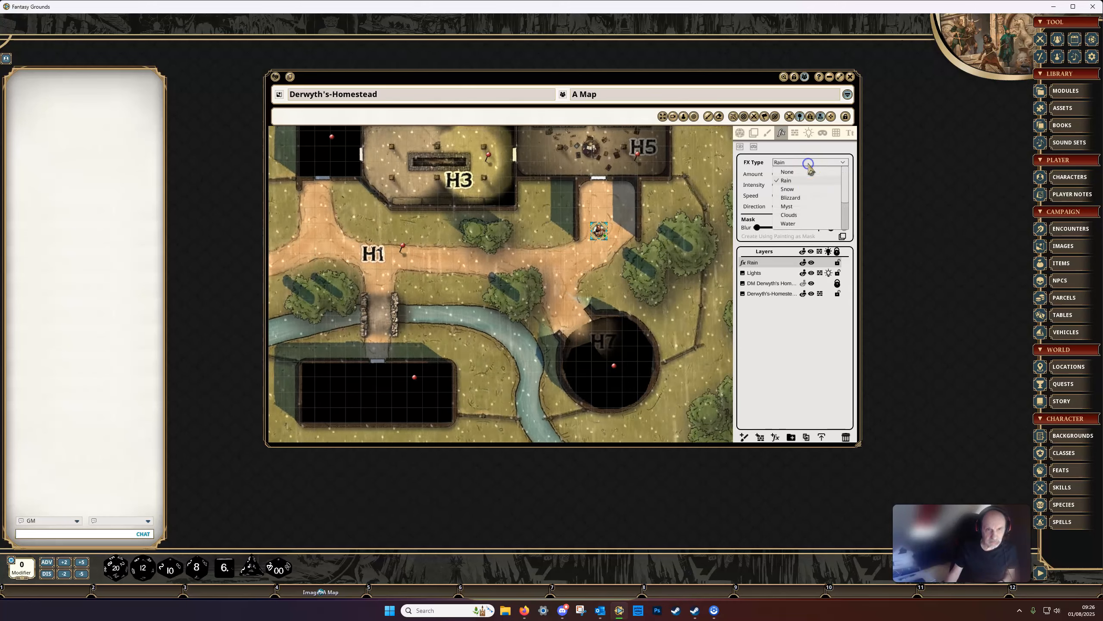
click(788, 189)
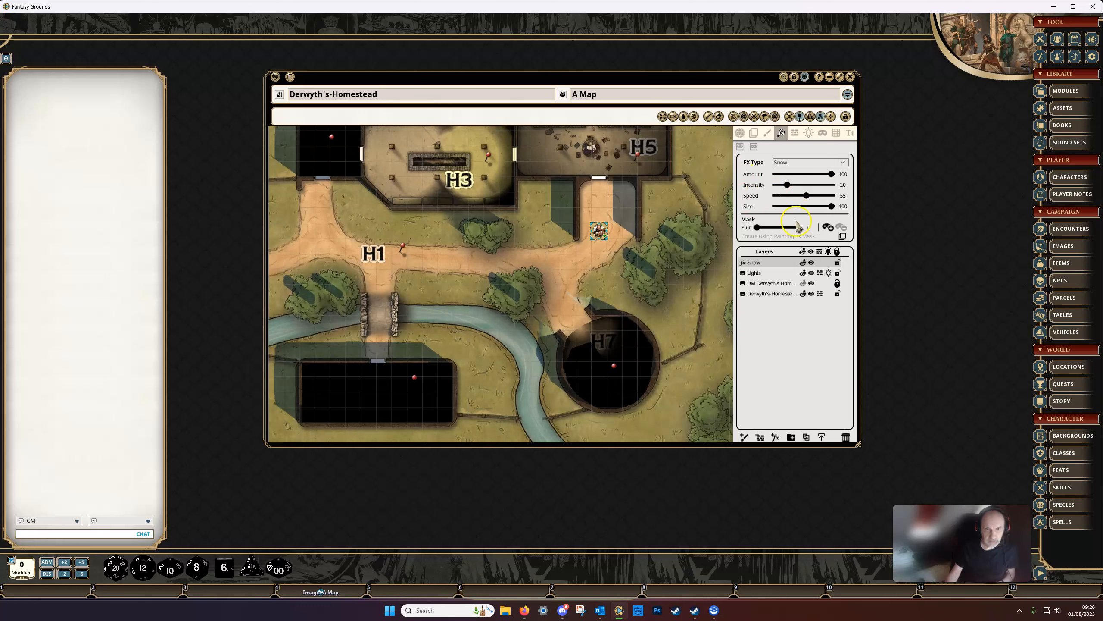
click(803, 163)
click(794, 197)
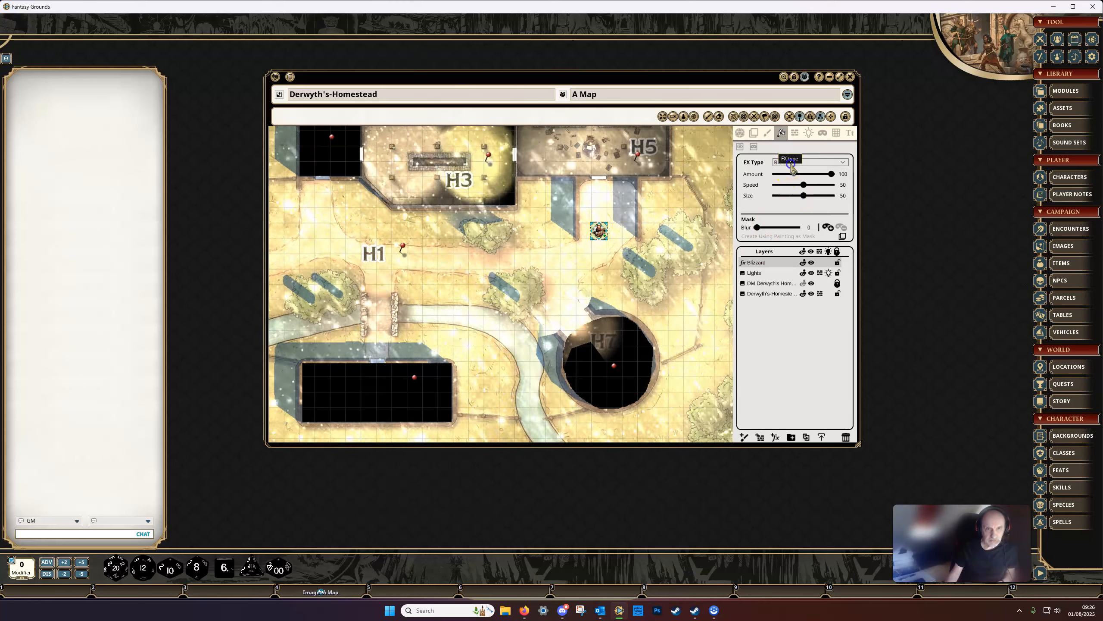
click(793, 163)
click(787, 206)
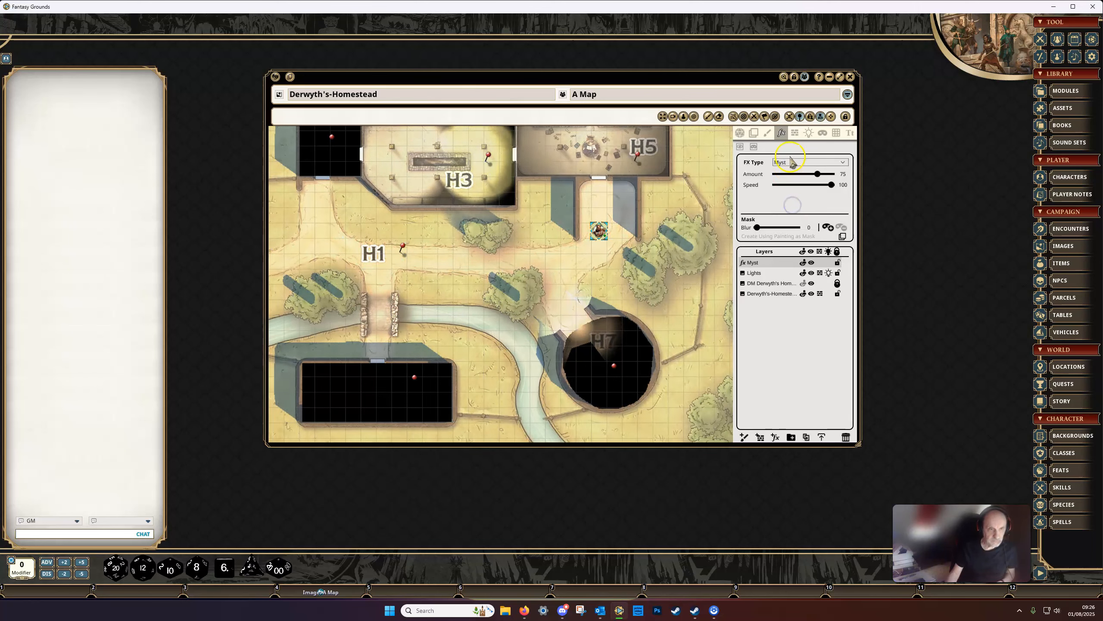
- Switch the FX layer to the Clouds effect and inspect it across the map
click(792, 162)
click(789, 215)
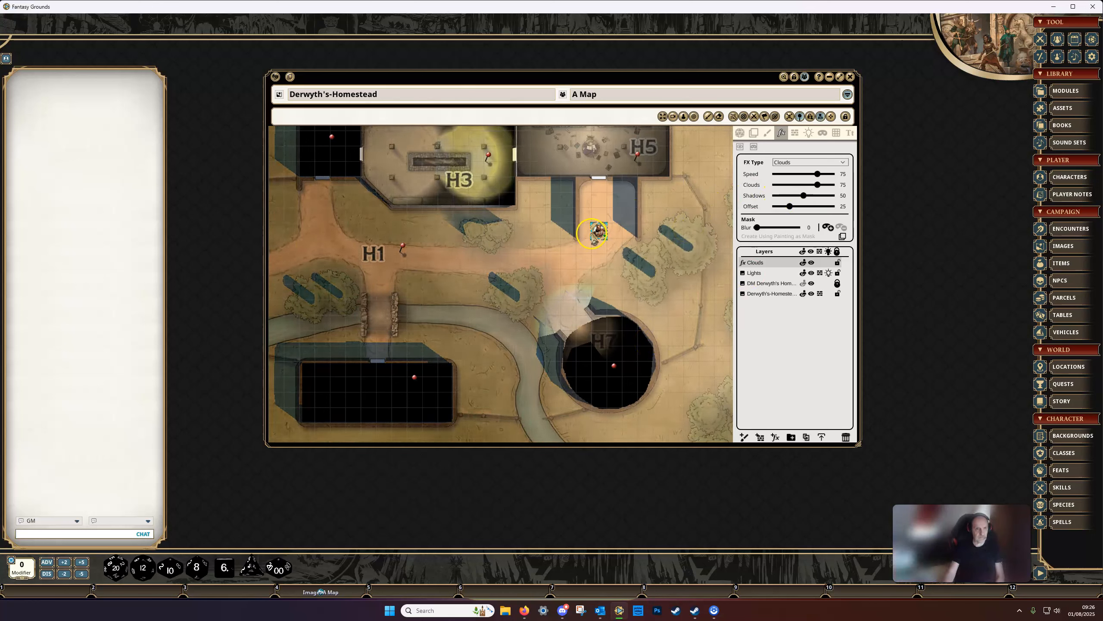
scroll(551, 254, down, 4)
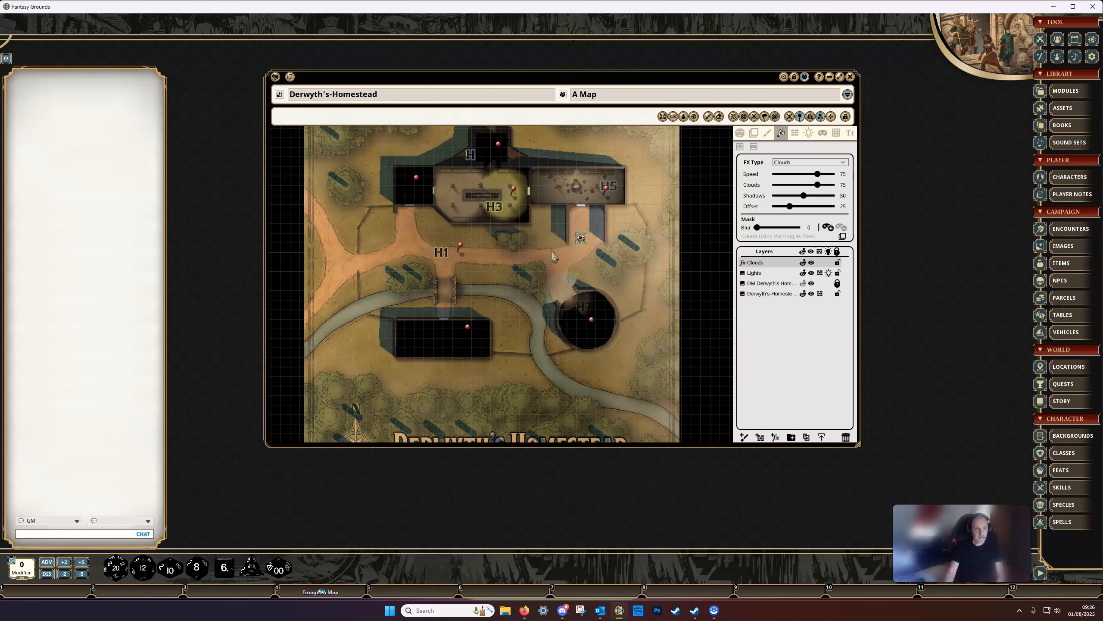
drag(552, 255, 604, 238)
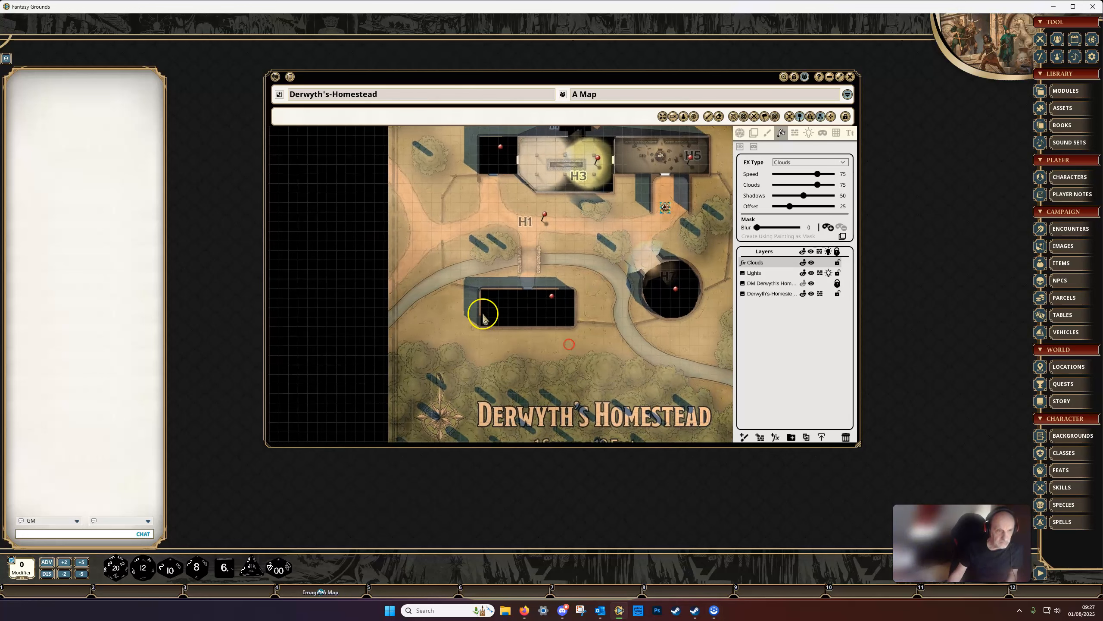
scroll(478, 311, up, 3)
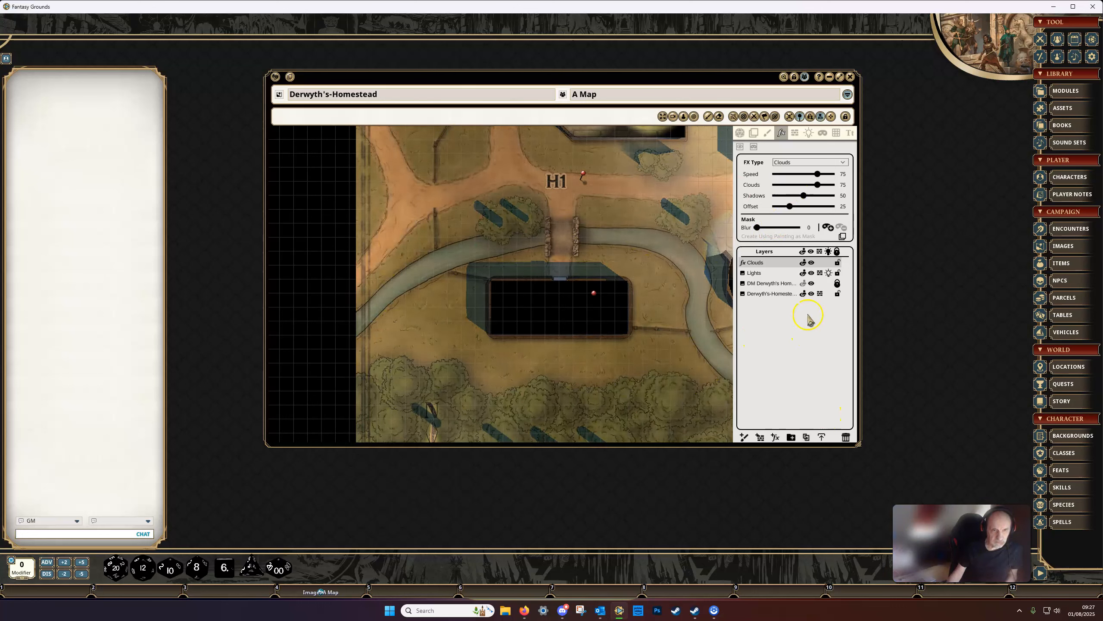
- Try the Water effect type and the Ocean effect type on the FX layer
click(799, 162)
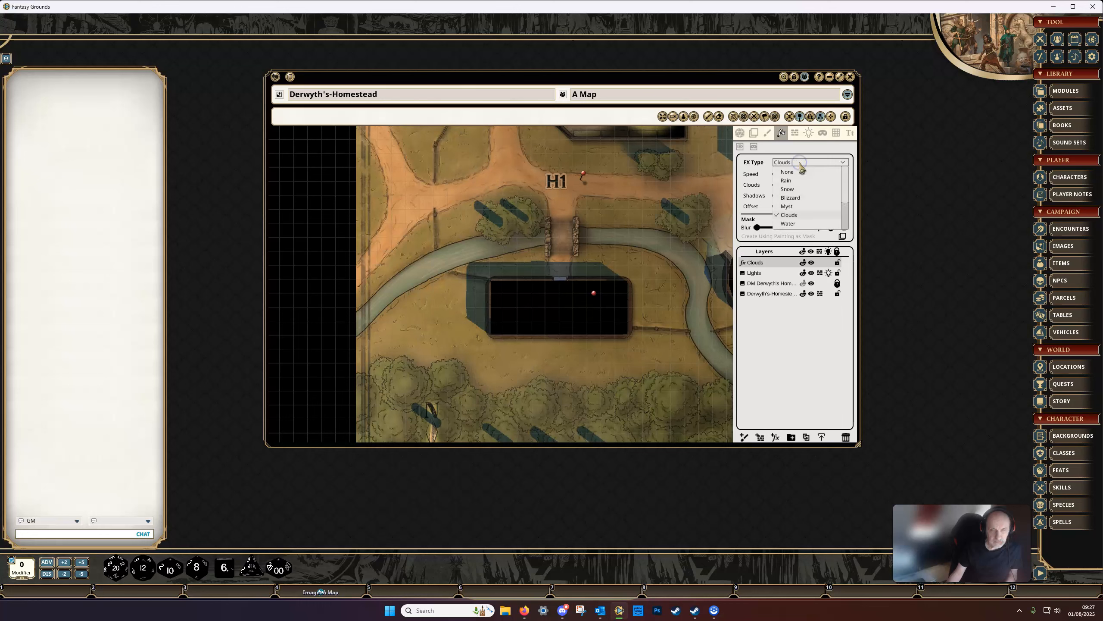
scroll(809, 198, down, 2)
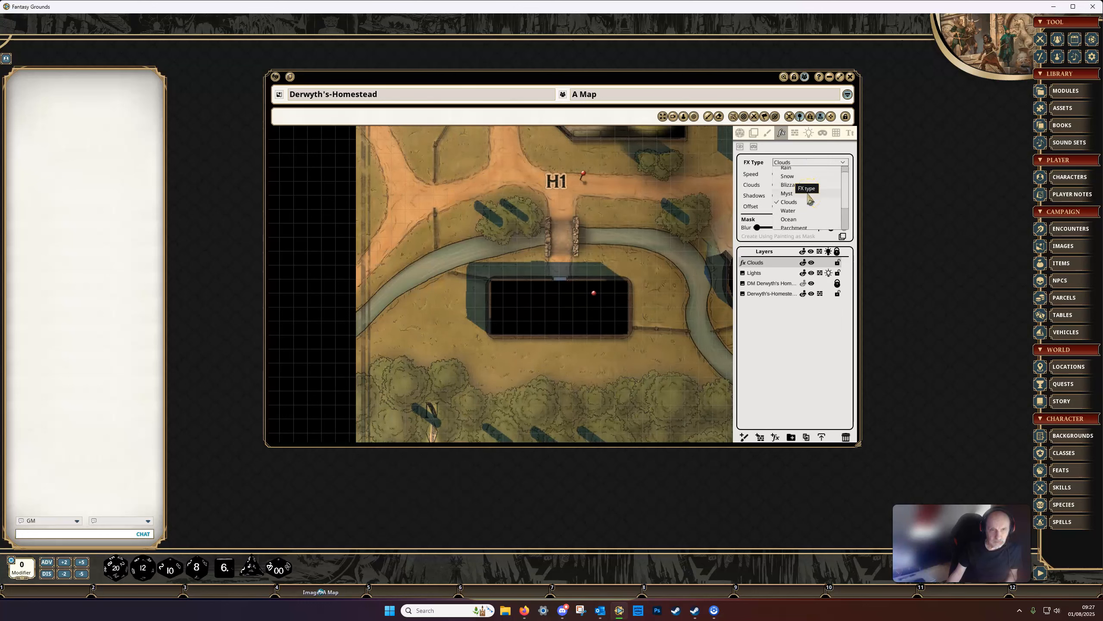
click(788, 206)
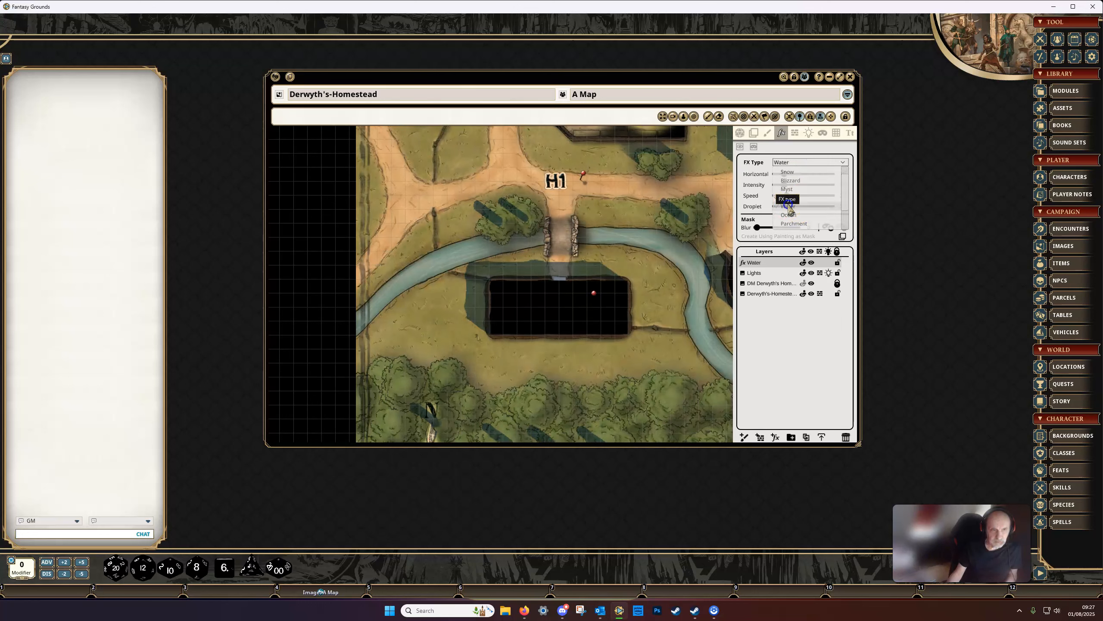
click(796, 163)
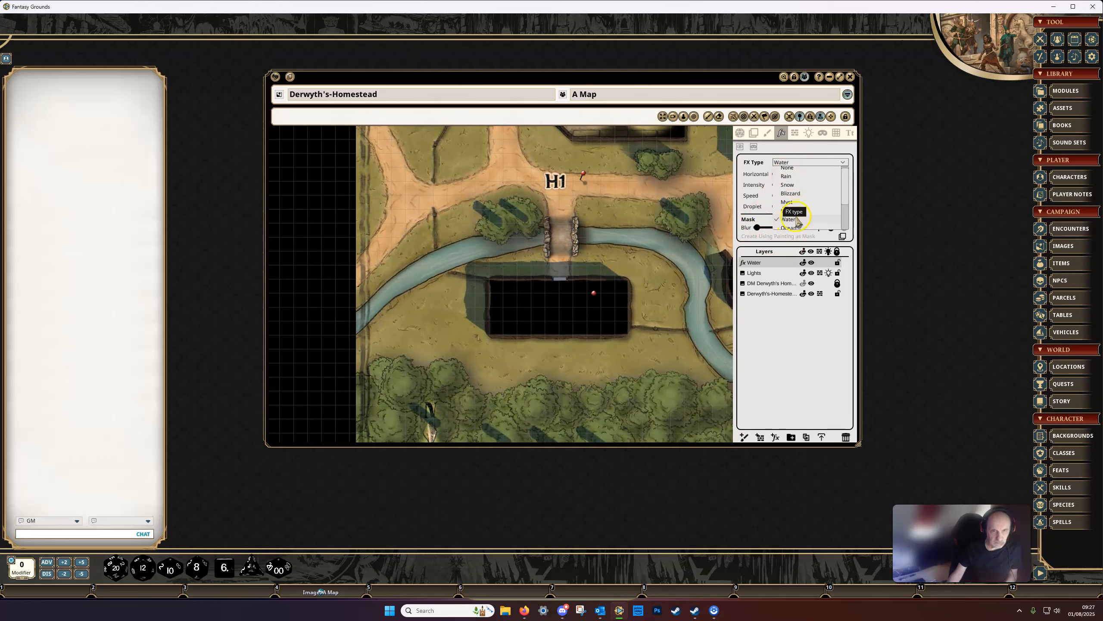
click(788, 228)
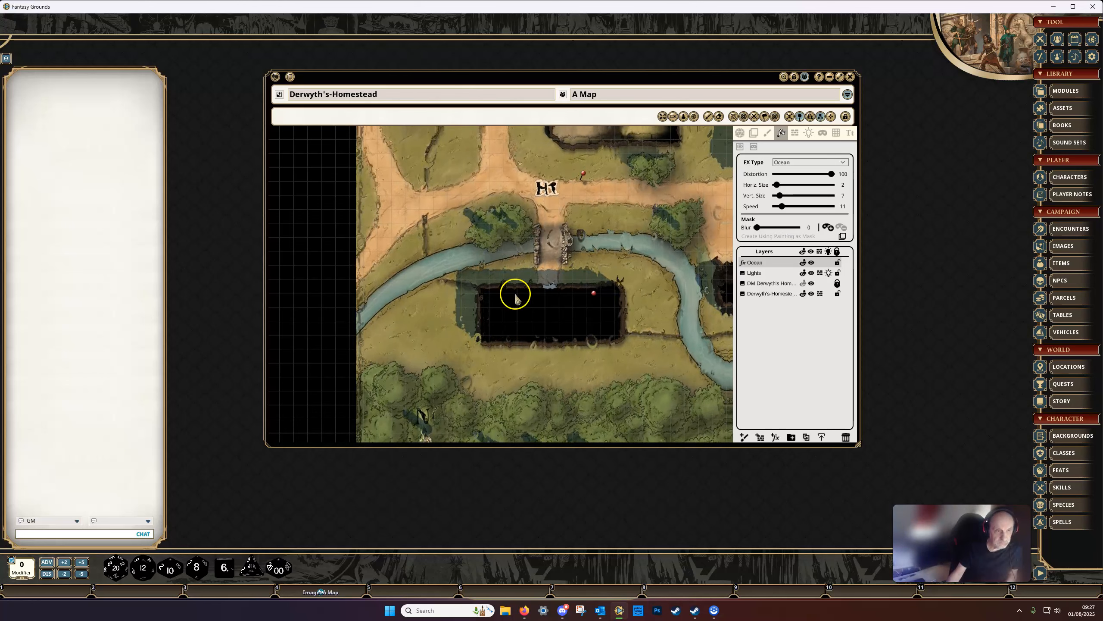
- Set the FX layer's effect type back to Water and add a mask to the layer
click(806, 163)
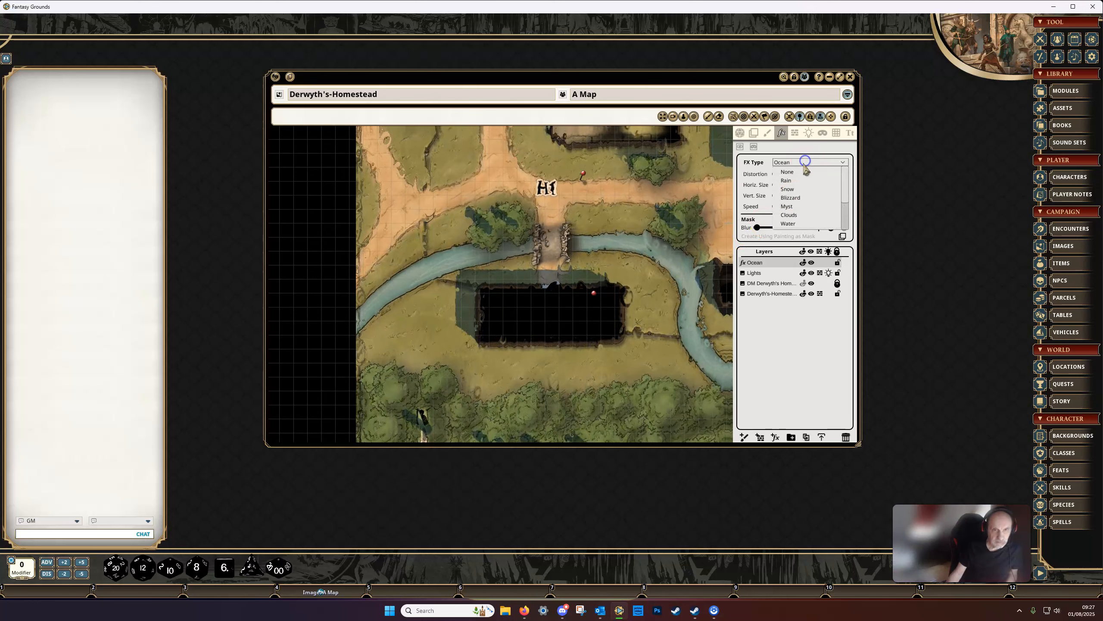
click(791, 224)
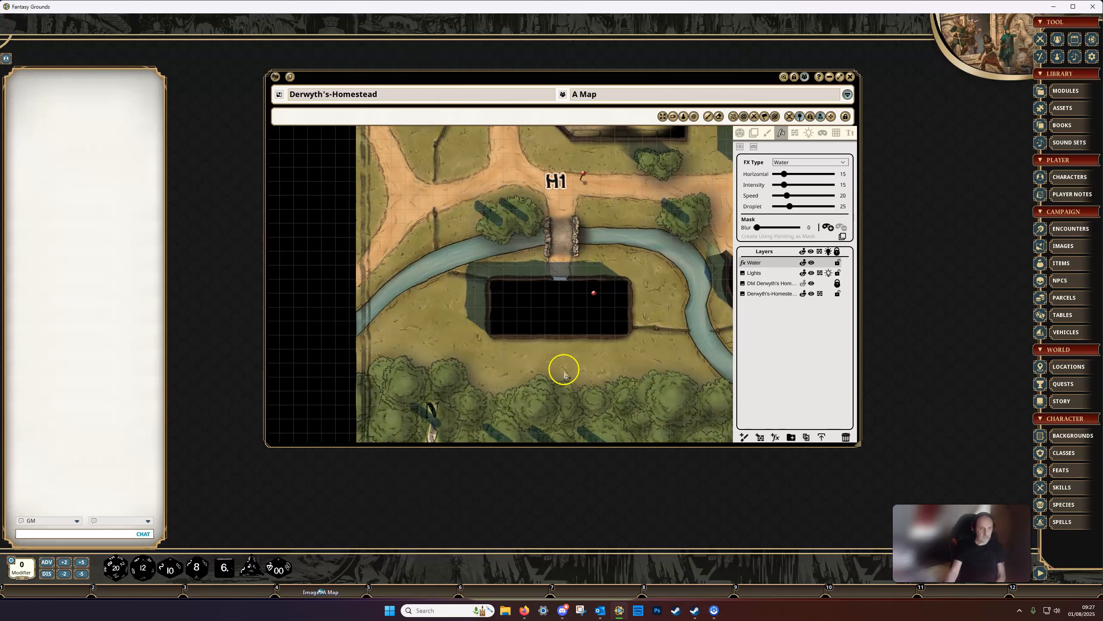
mouse_move(568, 370)
mouse_down()
mouse_move(566, 346)
mouse_move(500, 254)
mouse_move(478, 362)
mouse_up()
scroll(478, 362, up, 1)
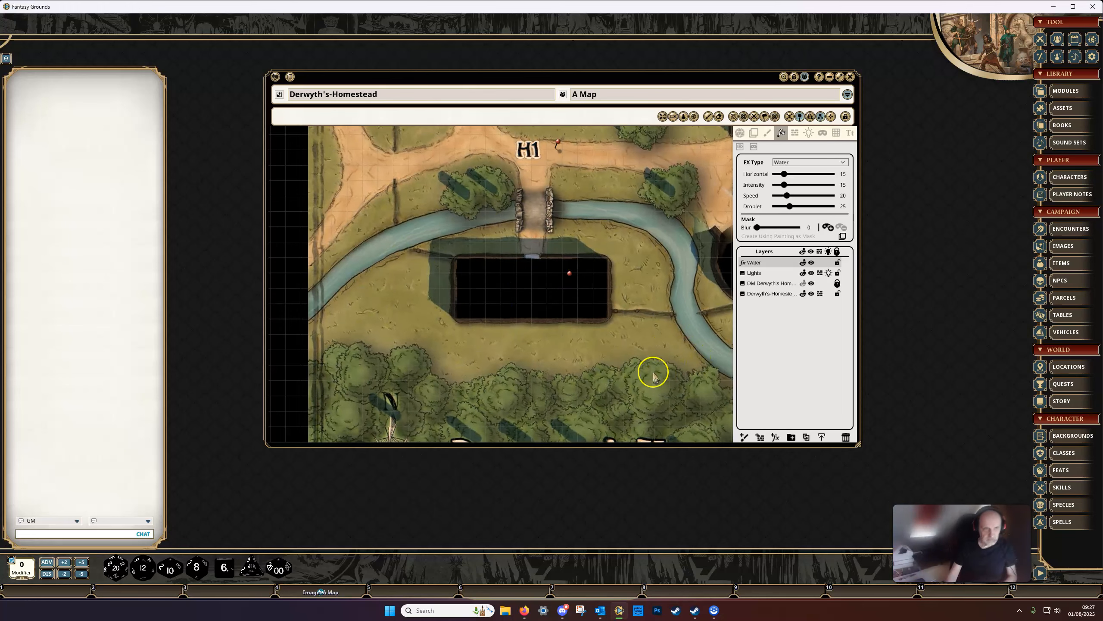
scroll(575, 355, down, 3)
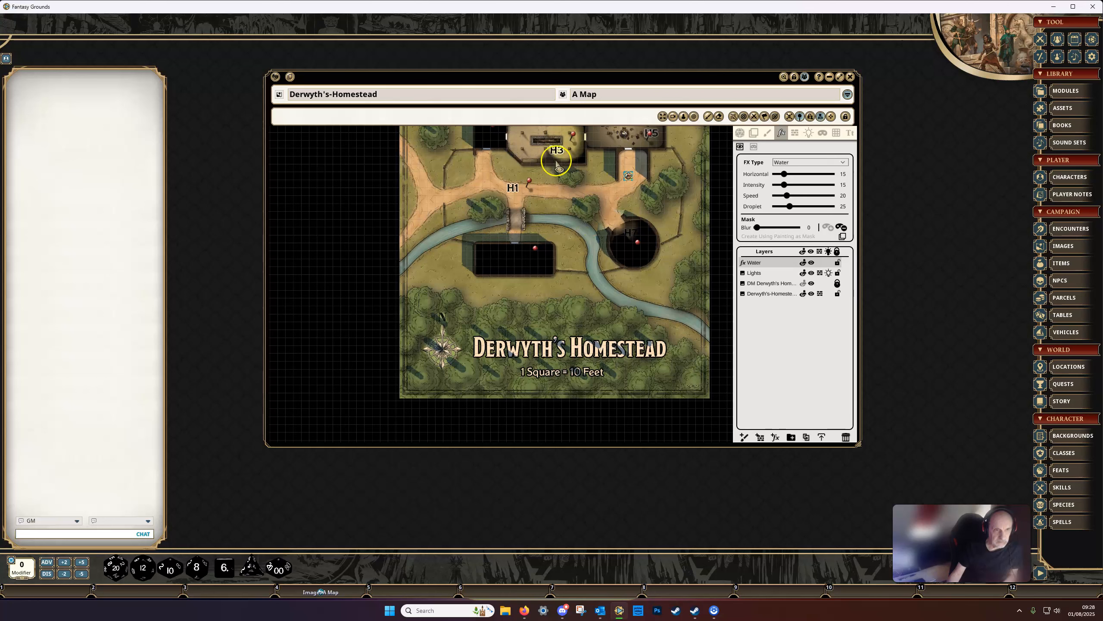
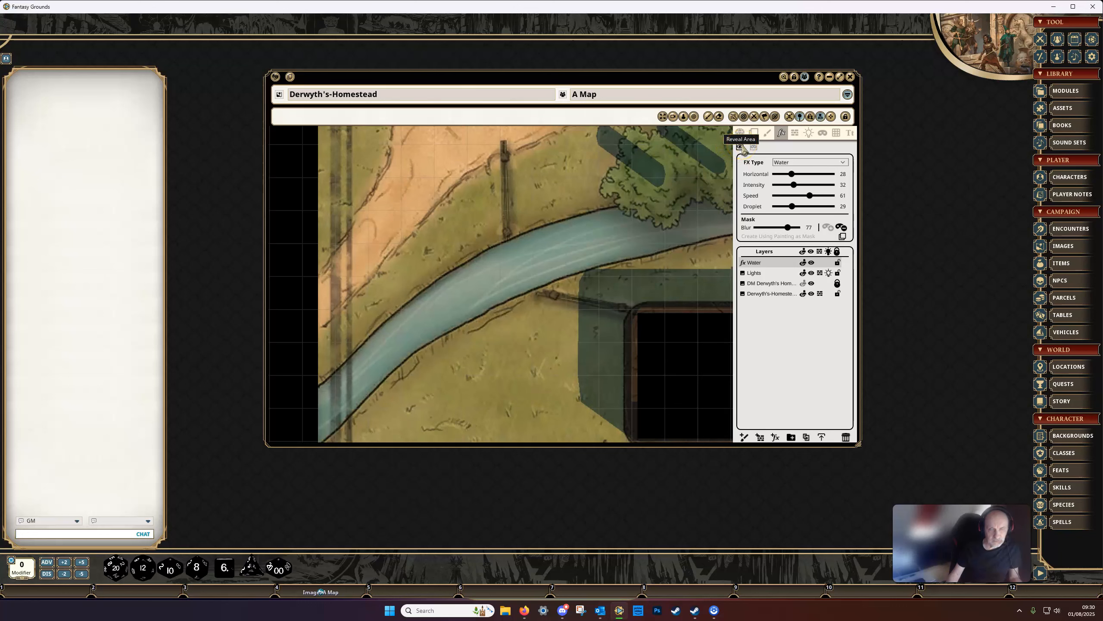
- Outline a reveal area for the masked water effect over the river stretch just west of the stone bridge
drag(672, 249, 458, 282)
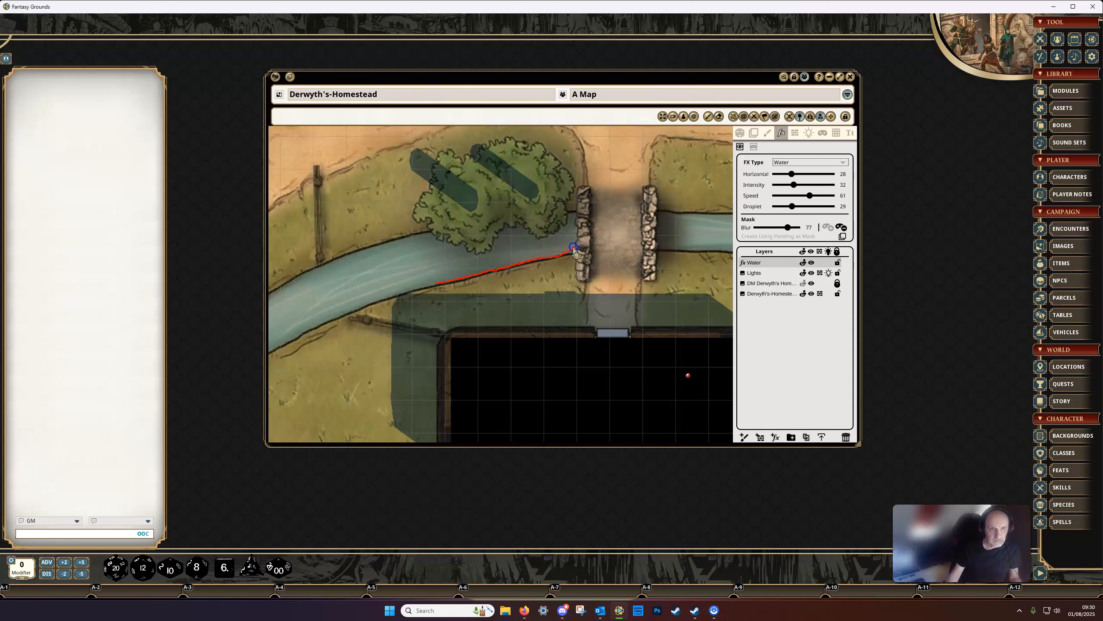
mouse_move(535, 248)
mouse_down()
mouse_move(521, 234)
mouse_move(481, 261)
mouse_move(428, 245)
mouse_move(399, 261)
mouse_move(402, 278)
mouse_up()
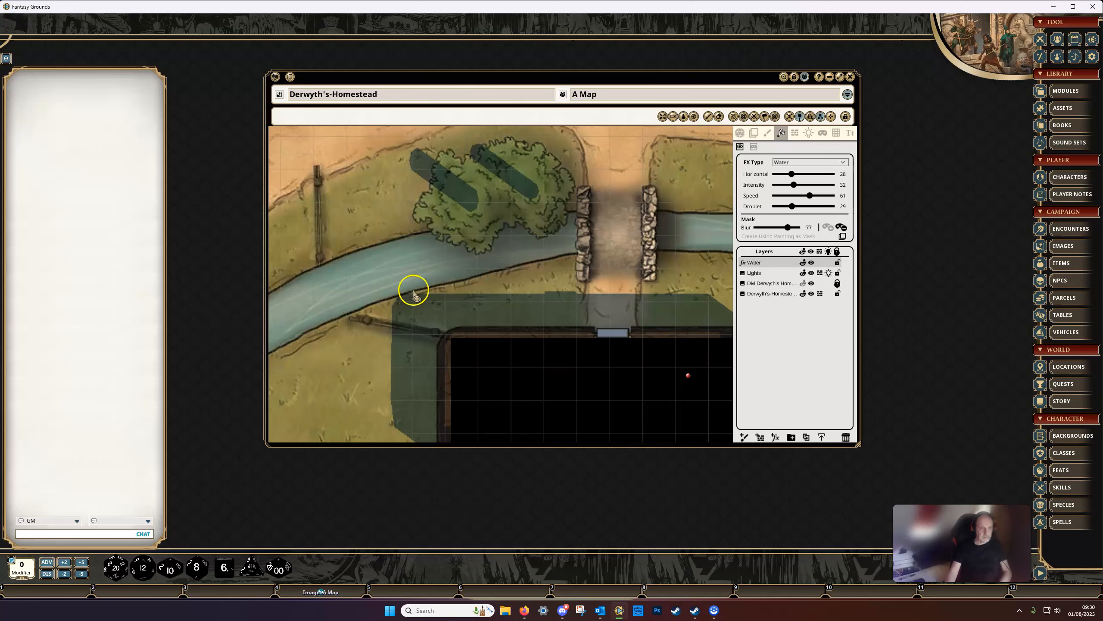
scroll(410, 287, up, 2)
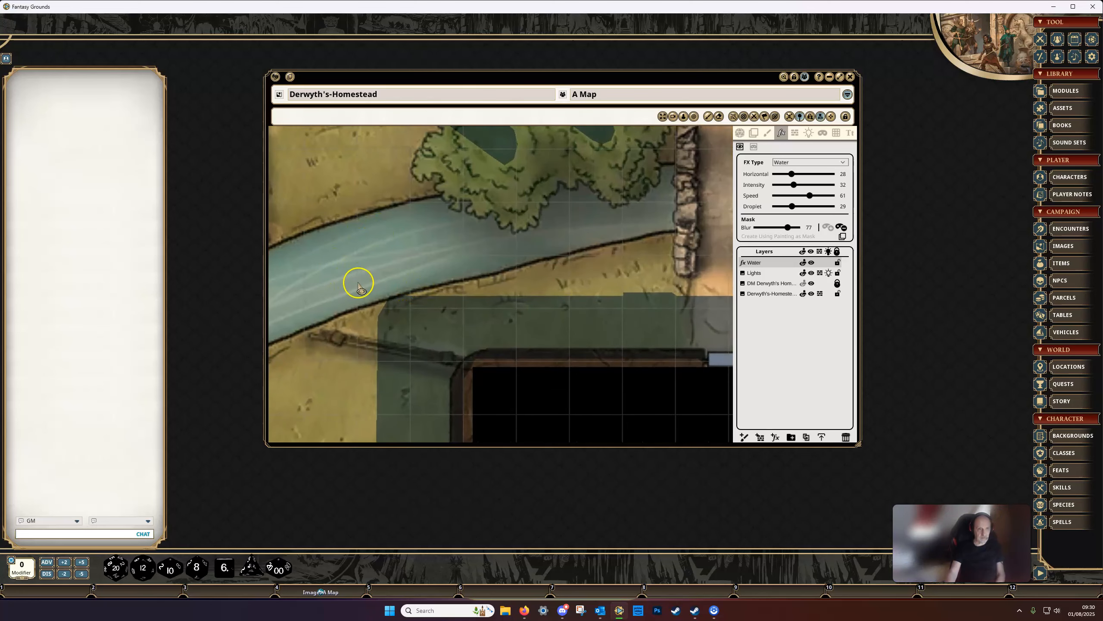
- Examine the masked water effect along the river and the surrounding parts of the map
scroll(382, 281, down, 2)
scroll(382, 279, up, 1)
drag(382, 279, 495, 265)
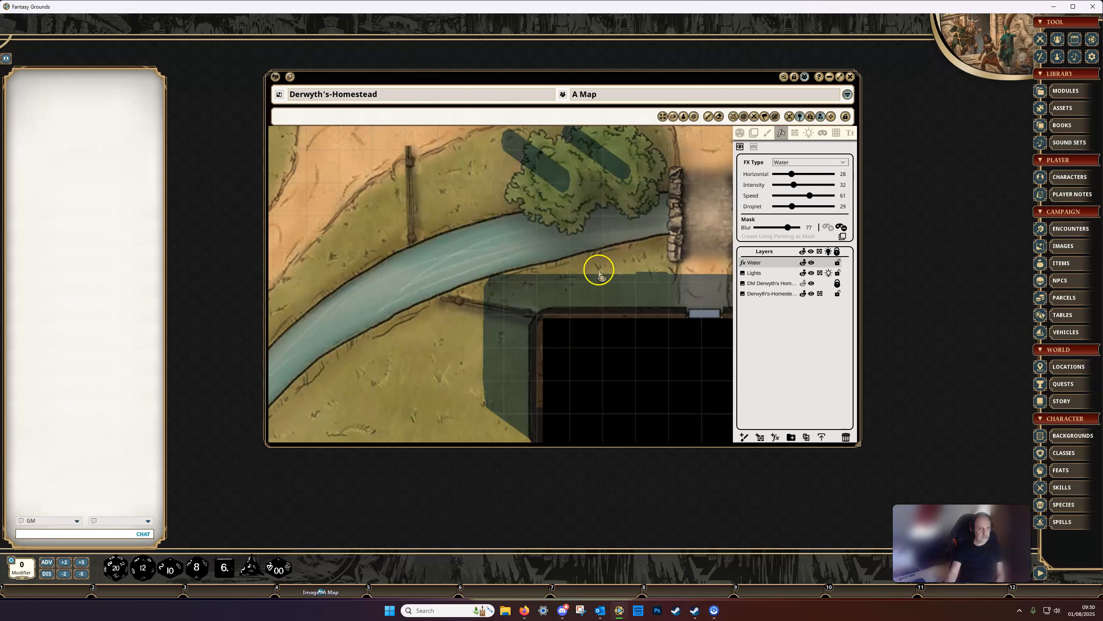
scroll(599, 269, down, 3)
mouse_move(606, 265)
mouse_down()
mouse_move(370, 297)
mouse_move(620, 271)
mouse_up()
scroll(640, 264, down, 3)
drag(691, 213, 419, 362)
drag(567, 205, 582, 264)
scroll(585, 242, up, 5)
scroll(587, 236, down, 4)
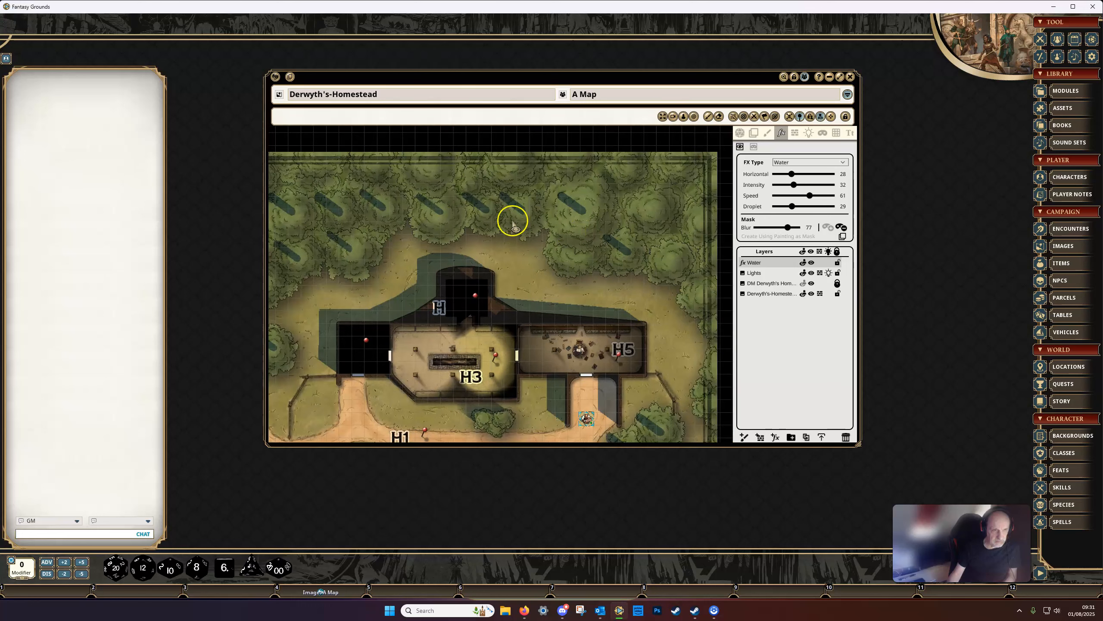
- Add a second FX layer to the map and set its effect type to Adjust colors
drag(499, 242, 482, 245)
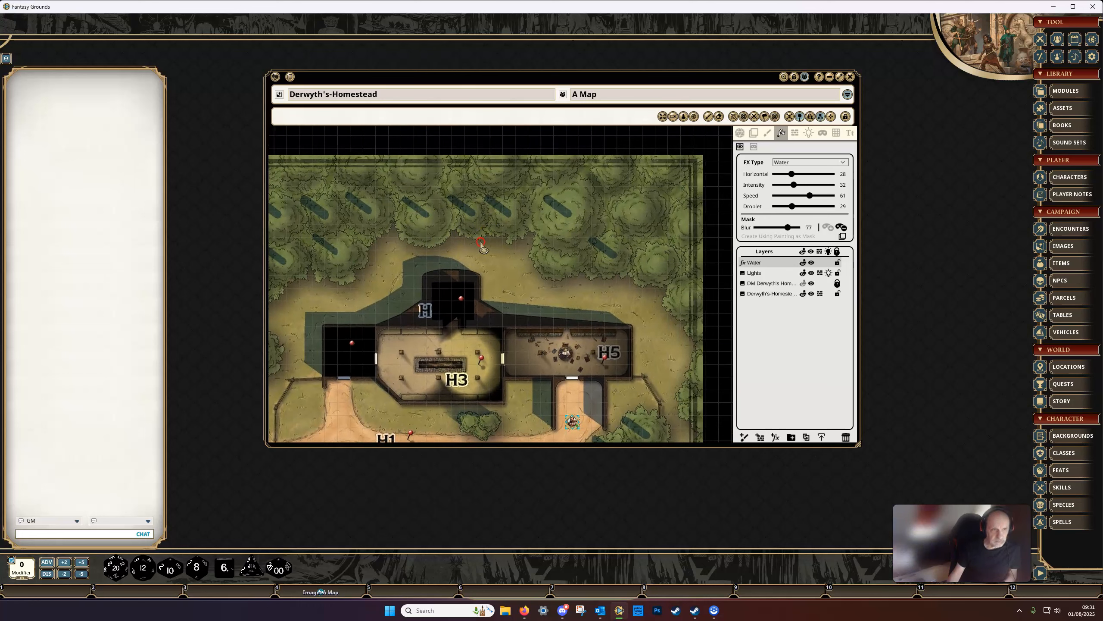
scroll(516, 251, up, 2)
click(507, 243)
drag(507, 244, 500, 239)
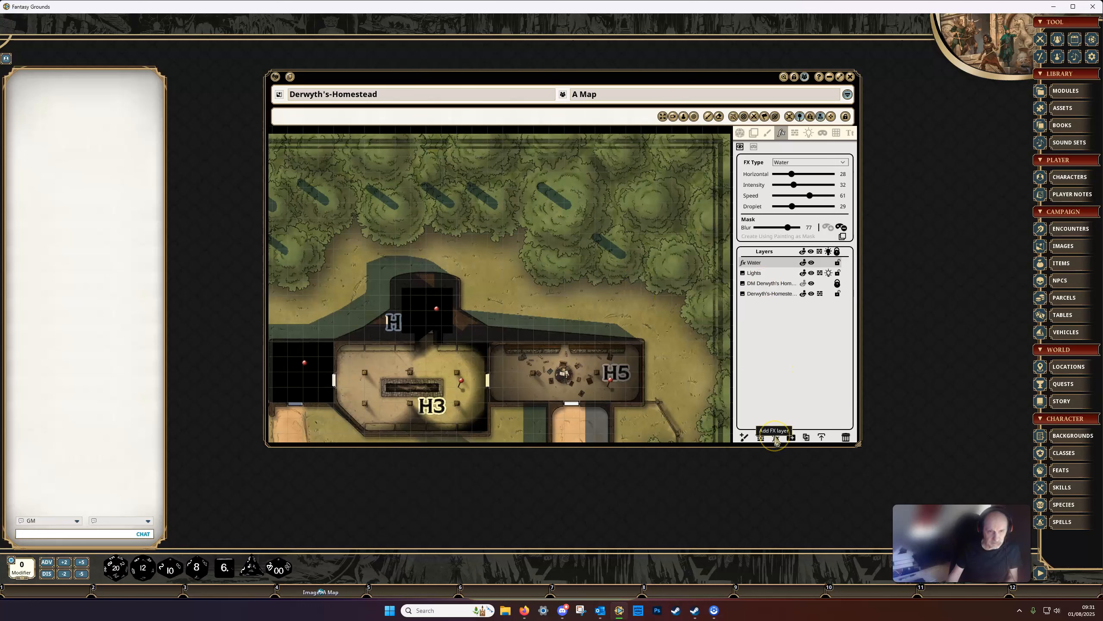
click(776, 437)
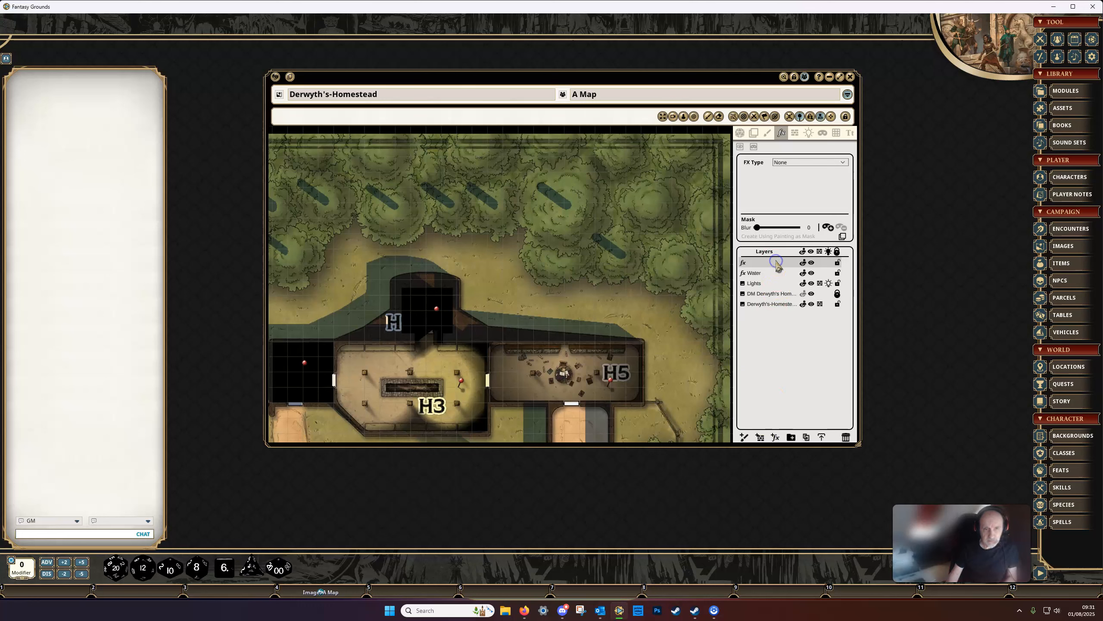
click(845, 162)
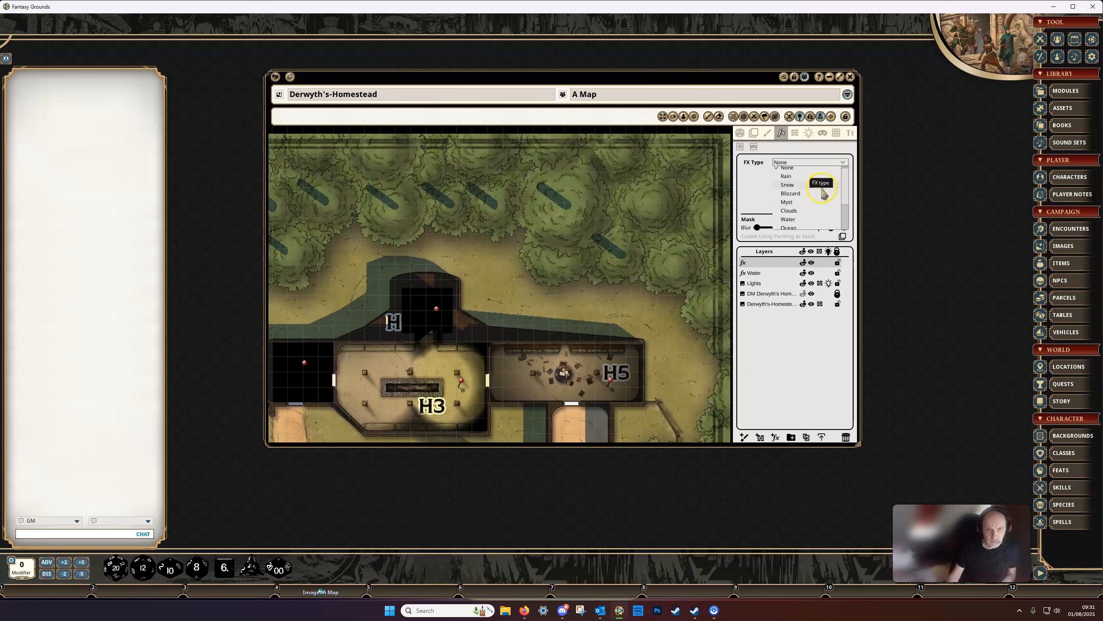
scroll(825, 194, down, 3)
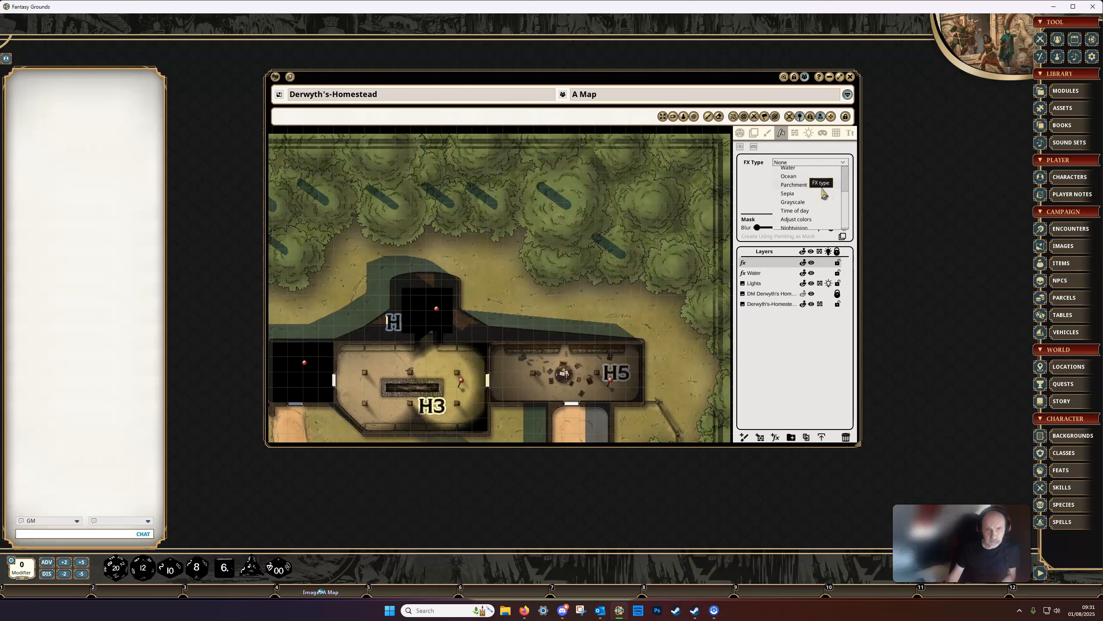
click(796, 212)
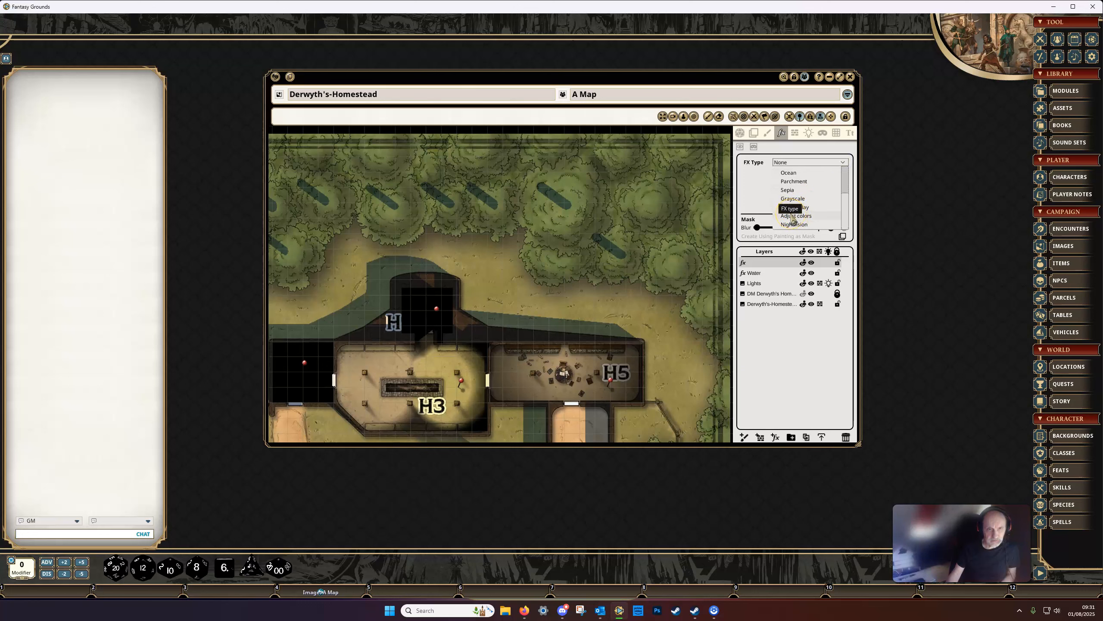
click(793, 217)
scroll(635, 224, down, 2)
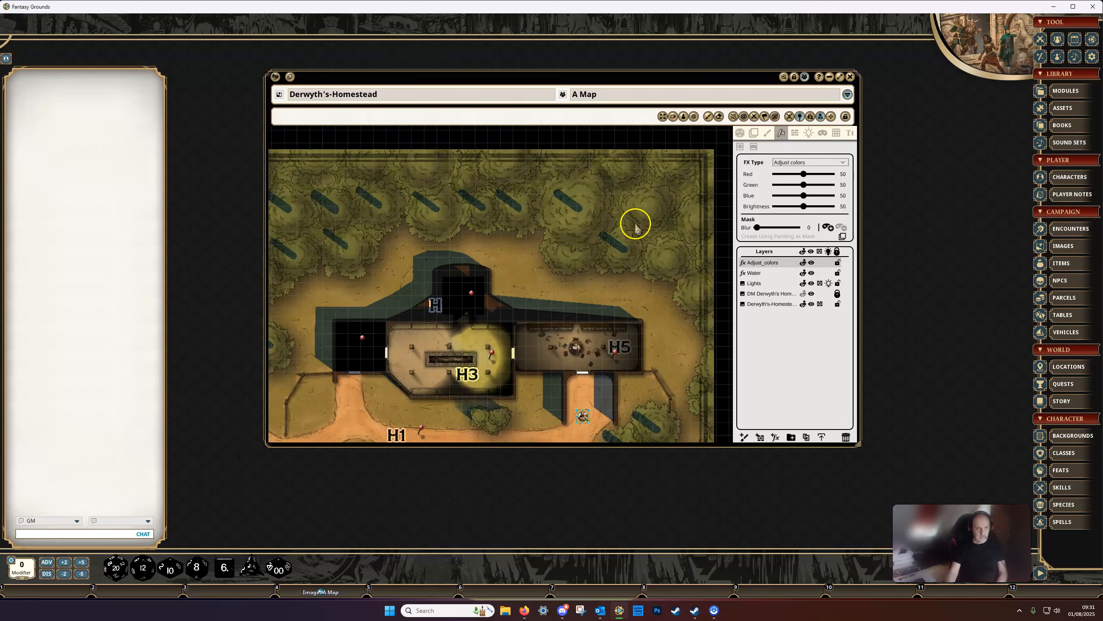
scroll(636, 224, down, 2)
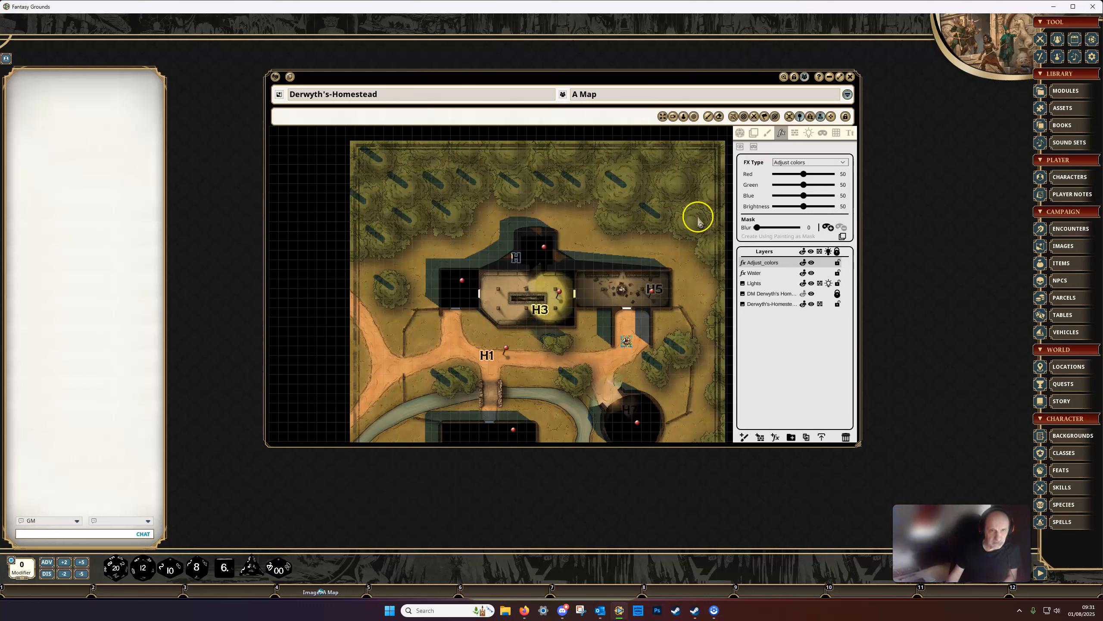
- Mask the Adjust colors layer and reveal a rectangular band of it across the trees along the map's northern edge
click(831, 231)
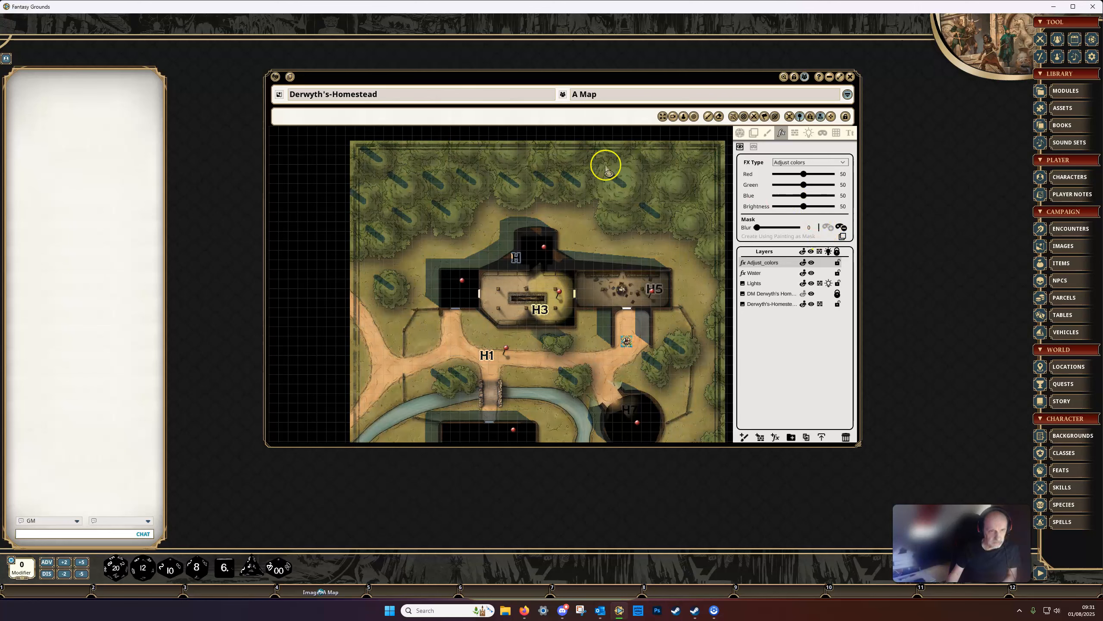
scroll(595, 170, up, 5)
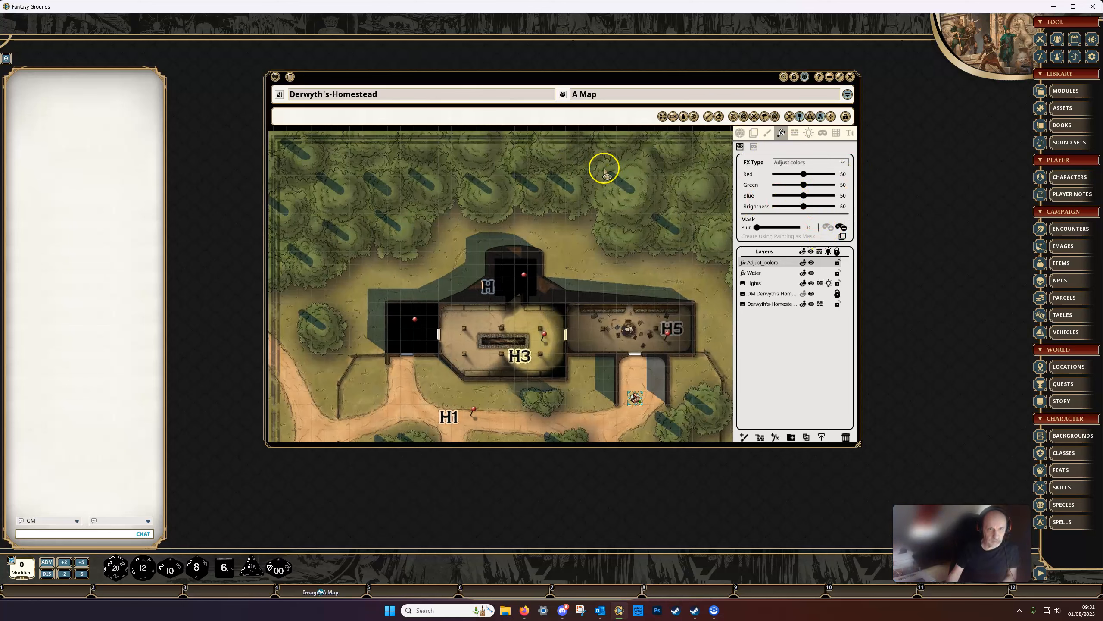
drag(610, 175, 584, 204)
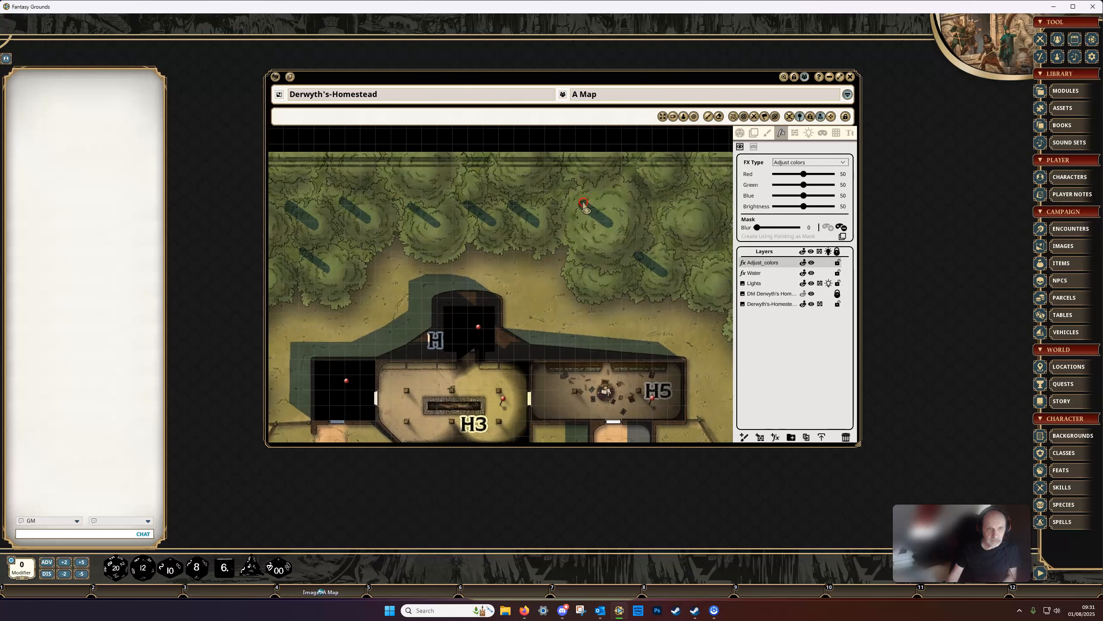
click(740, 147)
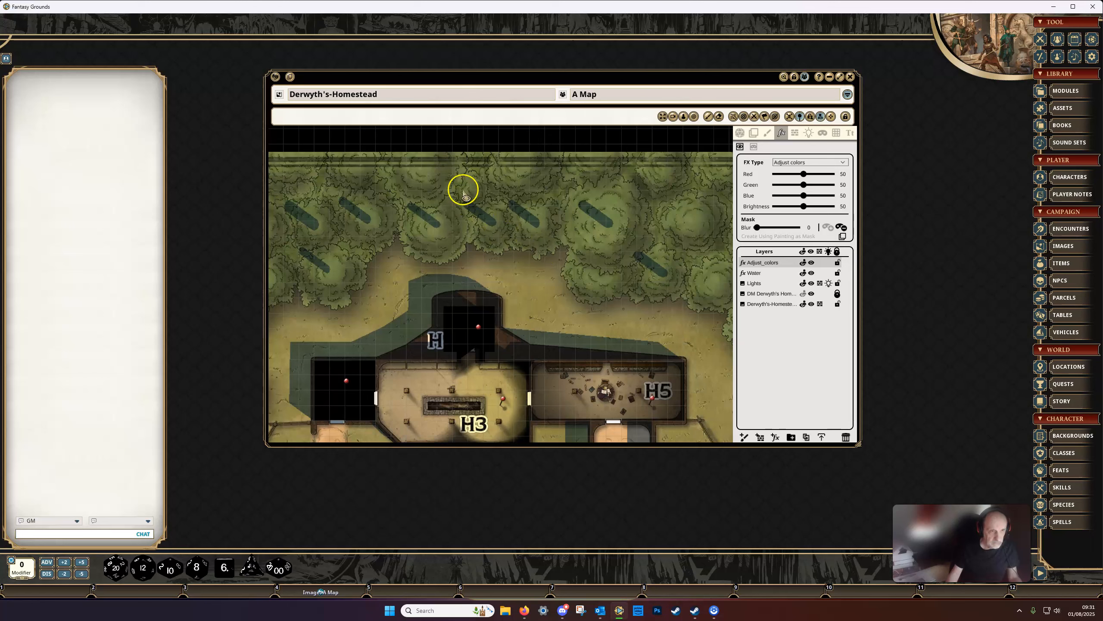
scroll(421, 163, down, 4)
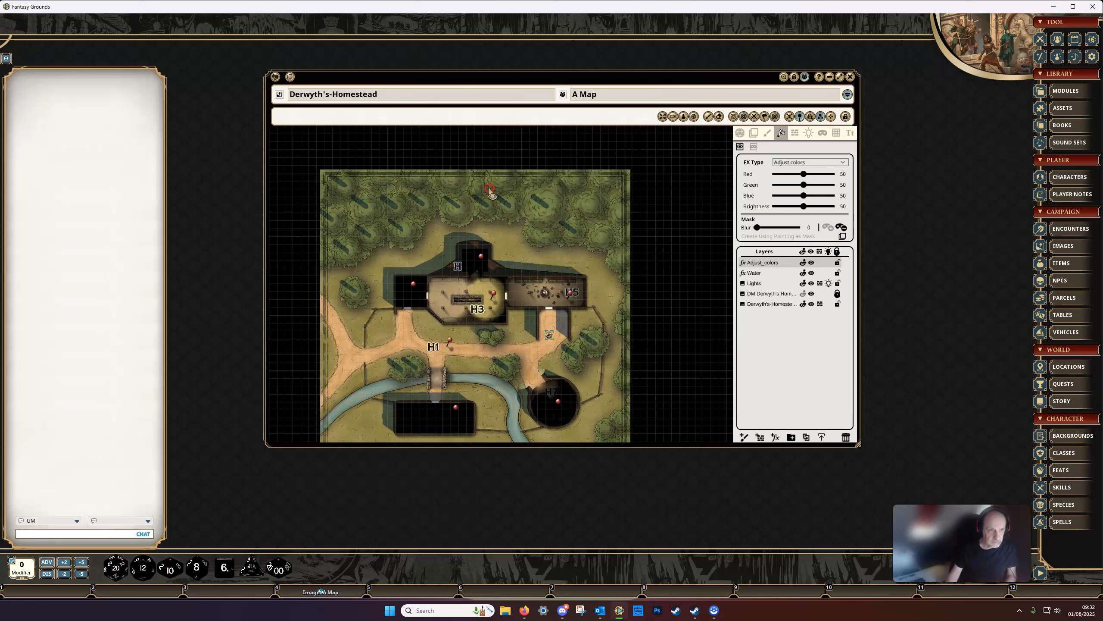
drag(335, 173, 564, 214)
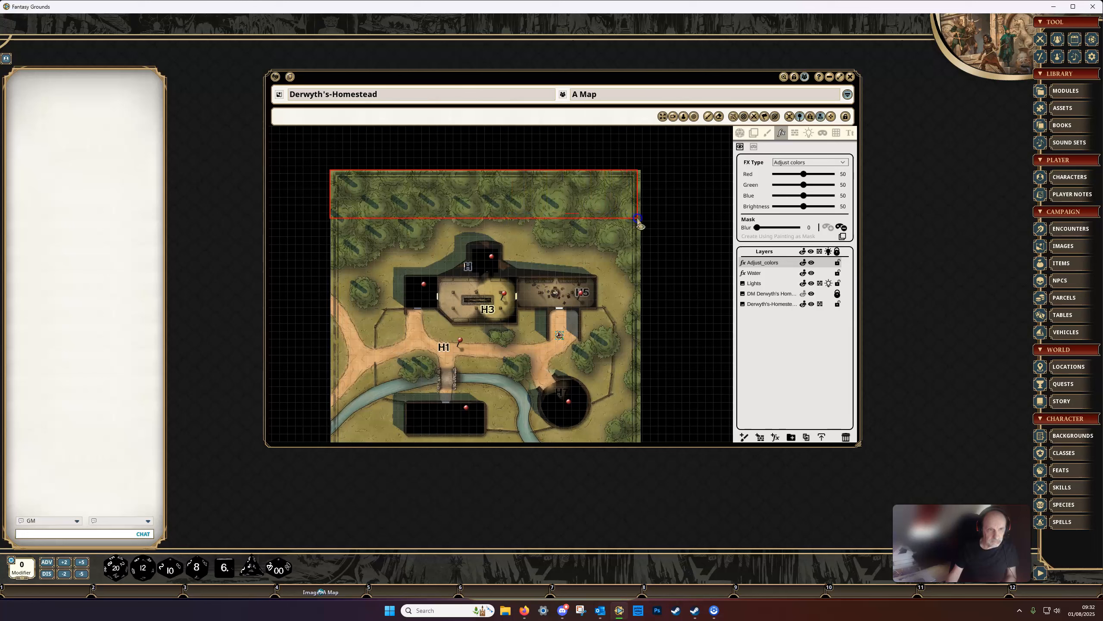
drag(640, 220, 640, 219)
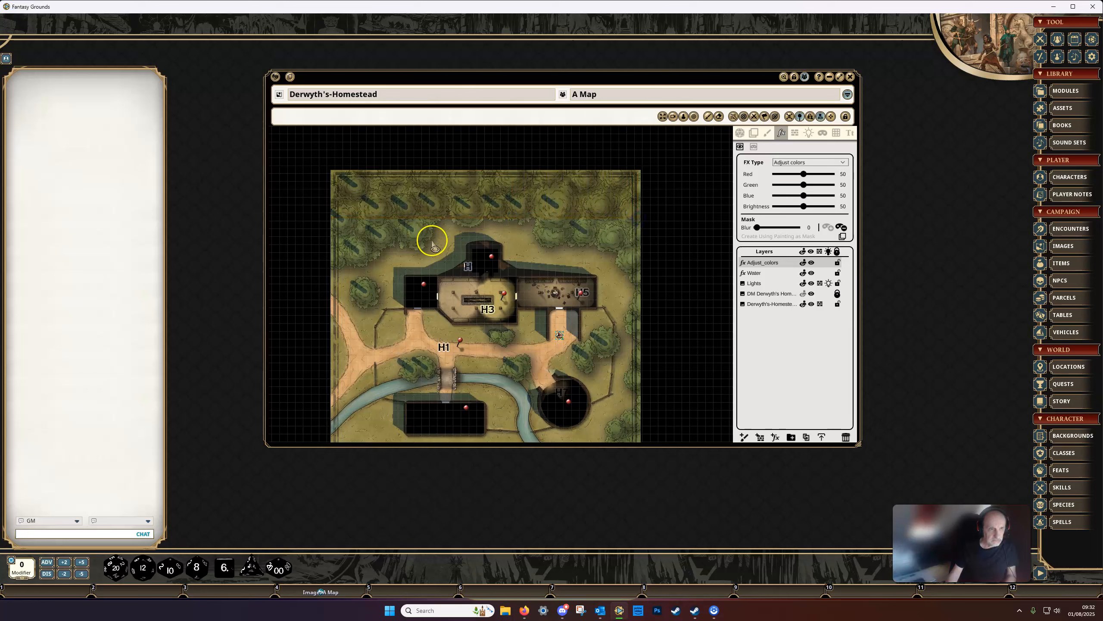
- Tint the masked tree band with Red at 63, Green at 44, Blue at 49 and Brightness at 51
scroll(426, 237, up, 3)
scroll(483, 227, up, 2)
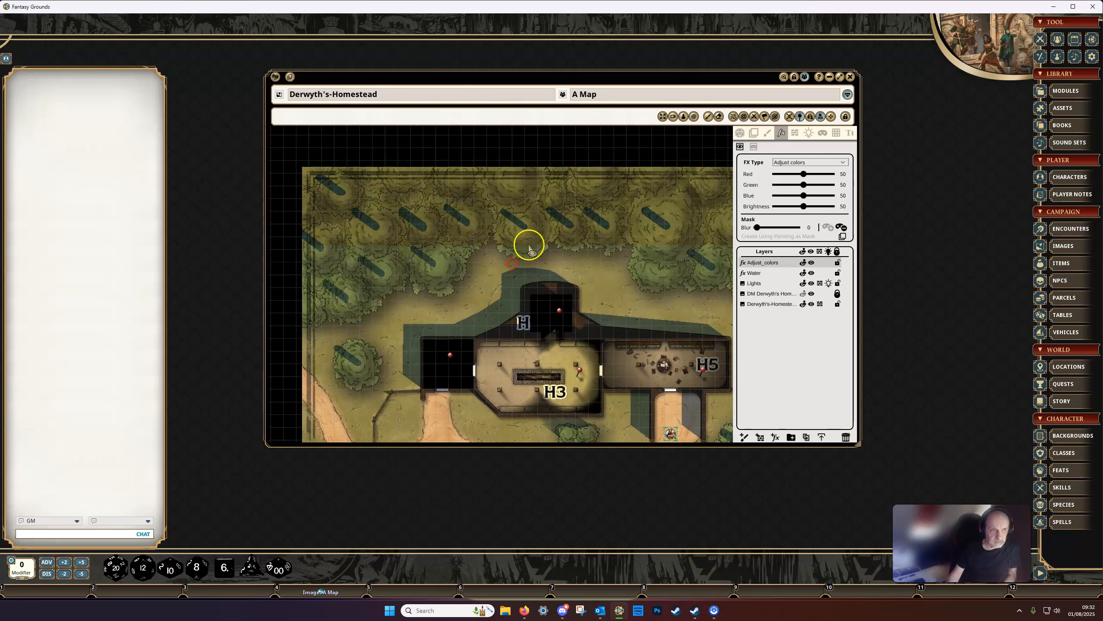
drag(594, 251, 556, 263)
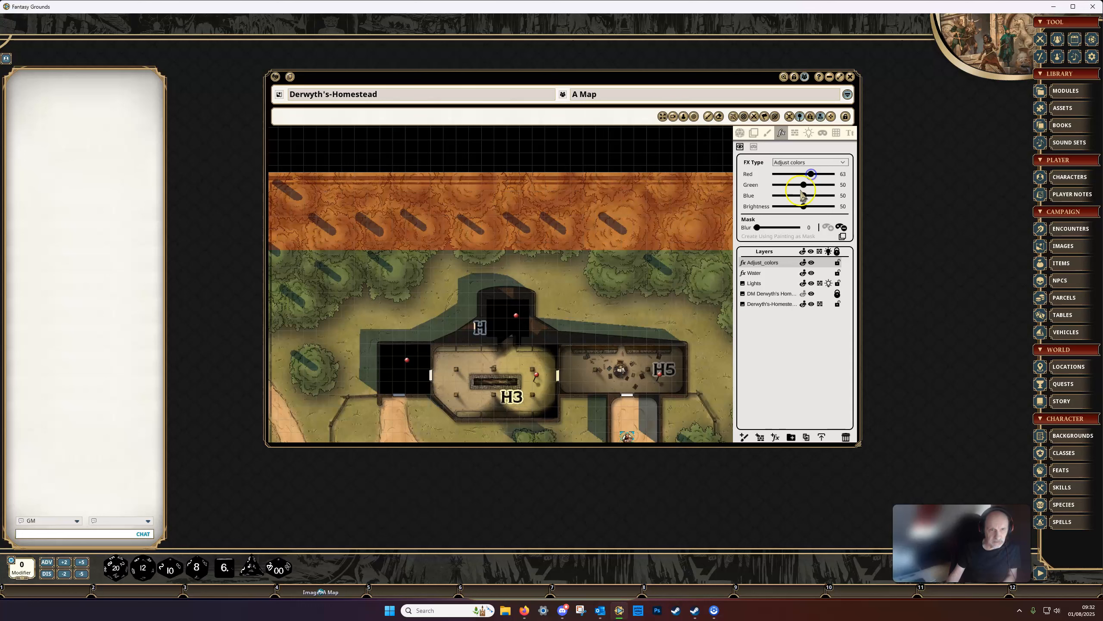
drag(804, 186, 801, 186)
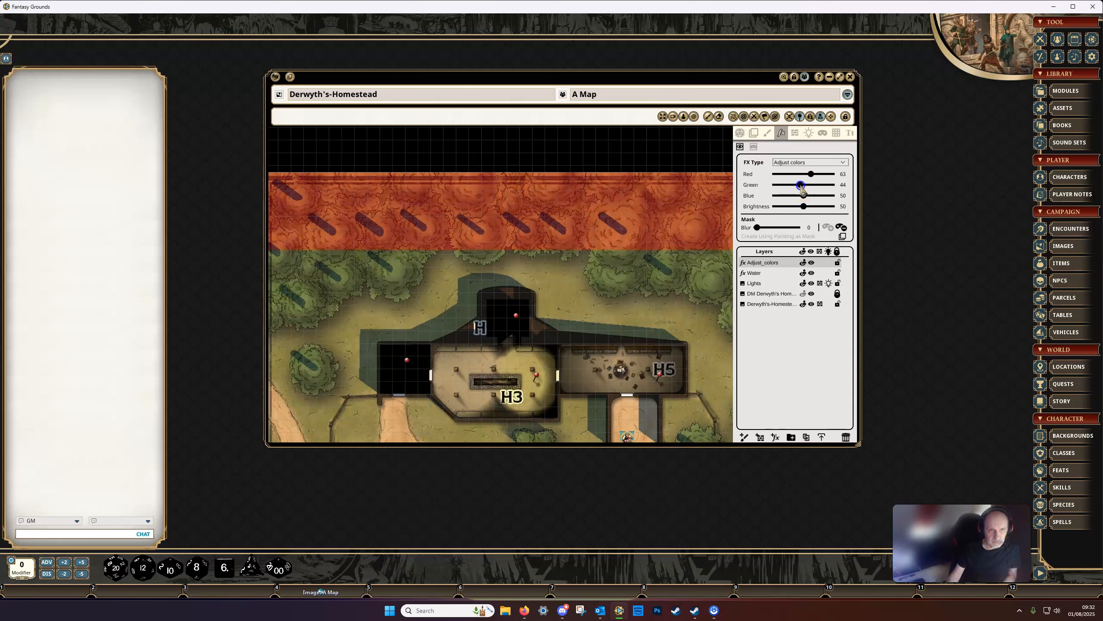
drag(809, 198, 768, 235)
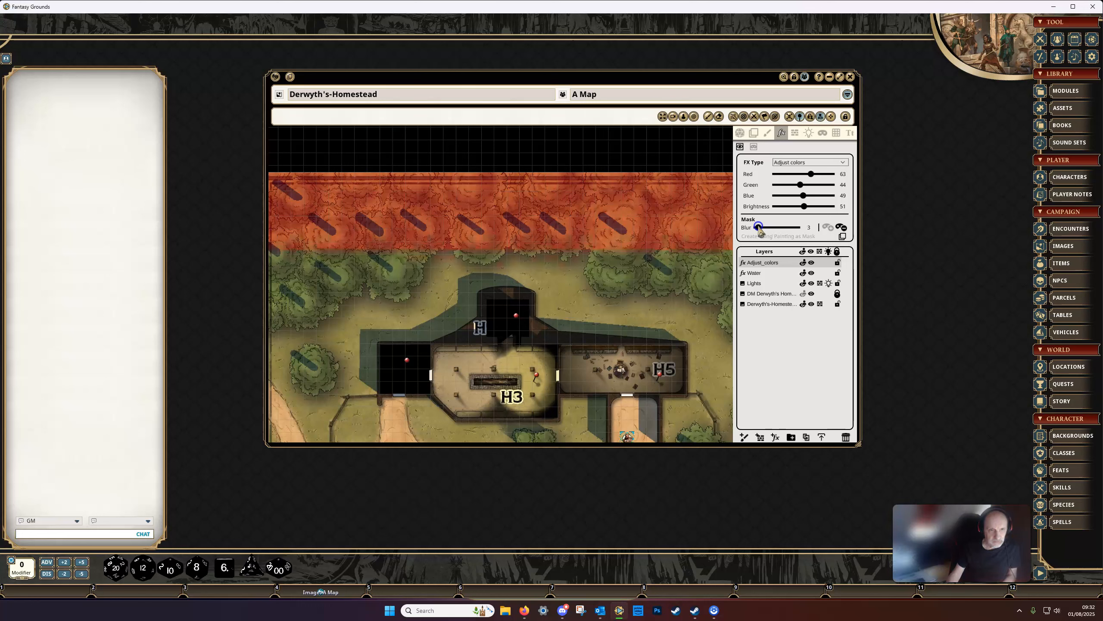
- Soften the edge of the Adjust colors mask with a Blur of 27 and check the tinted trees
mouse_move(789, 233)
mouse_down()
mouse_move(745, 234)
mouse_move(769, 235)
mouse_up()
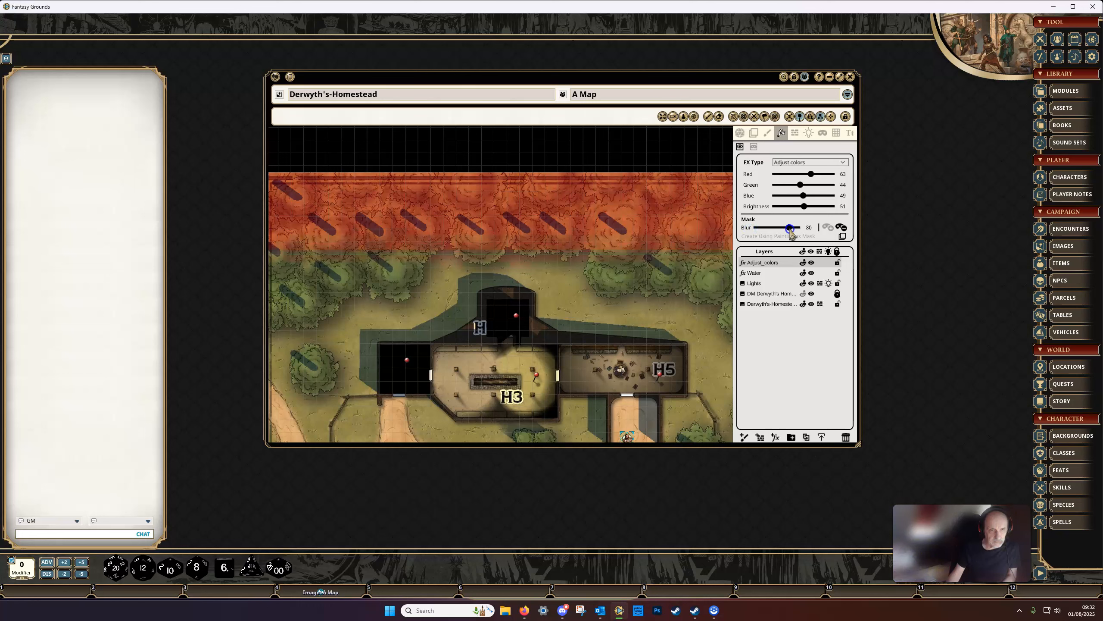
drag(758, 231, 791, 232)
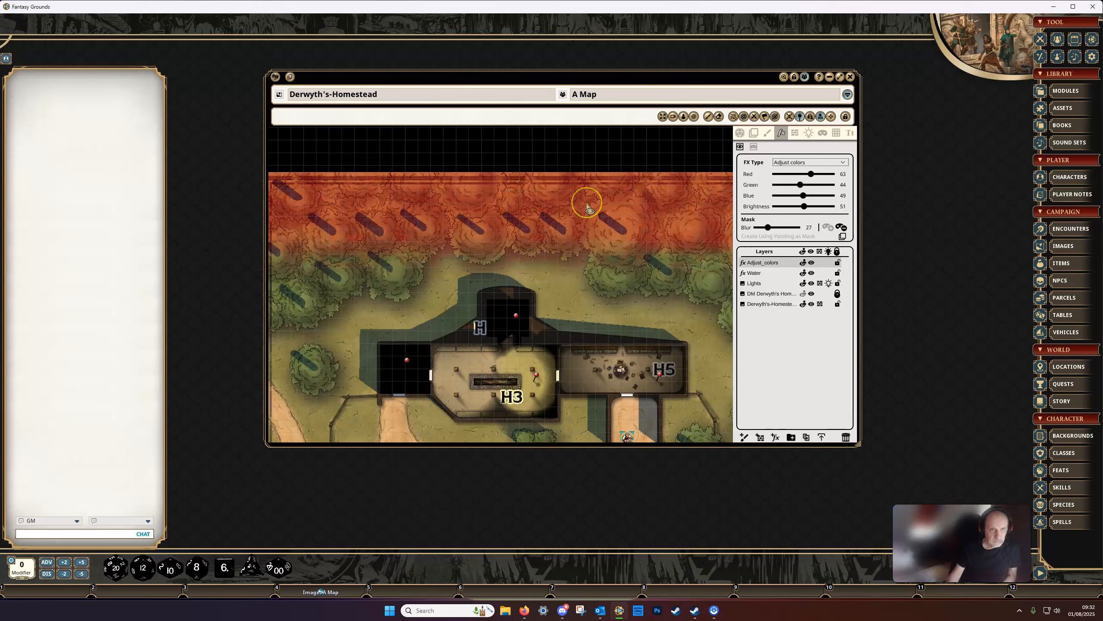
scroll(587, 208, down, 3)
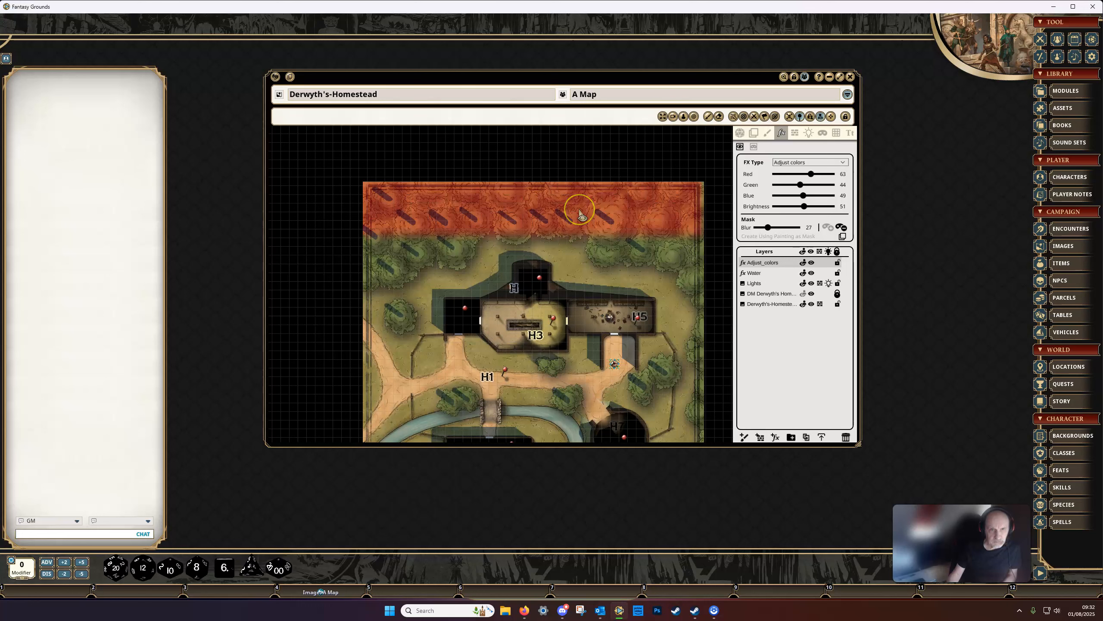
click(550, 212)
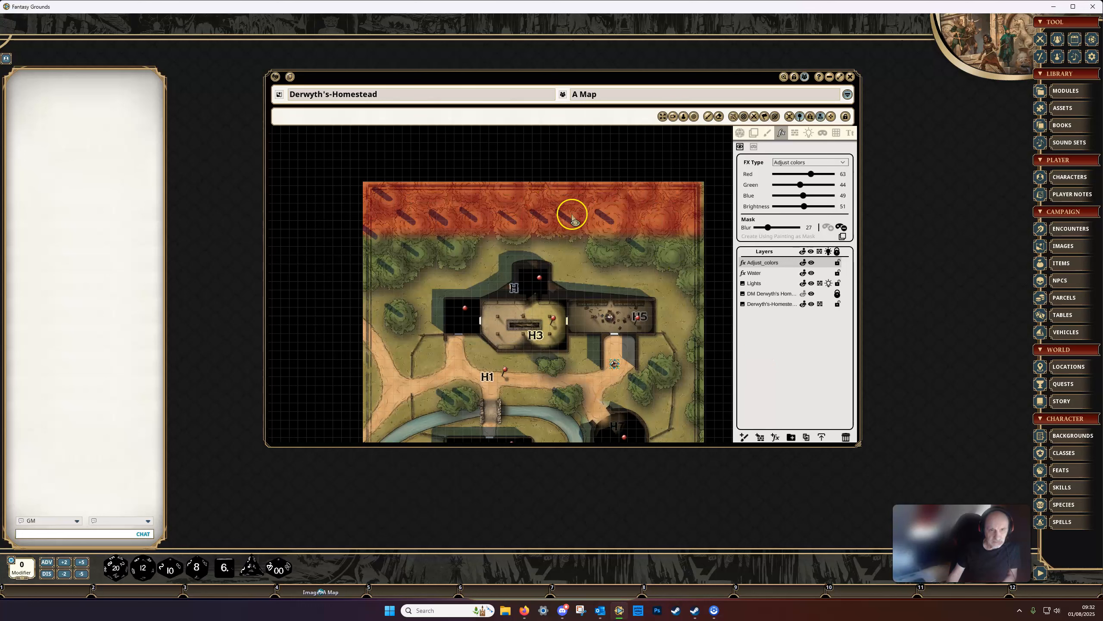
- Add a third FX layer with the Myst effect and mask it to the red band of northern trees
click(775, 438)
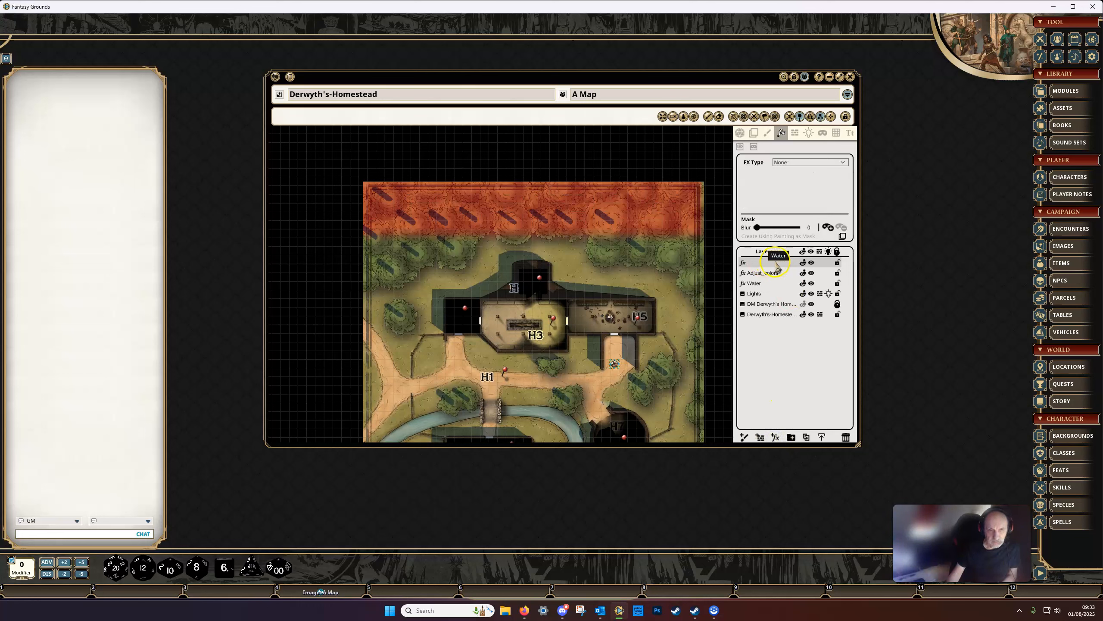
click(821, 162)
scroll(815, 207, down, 1)
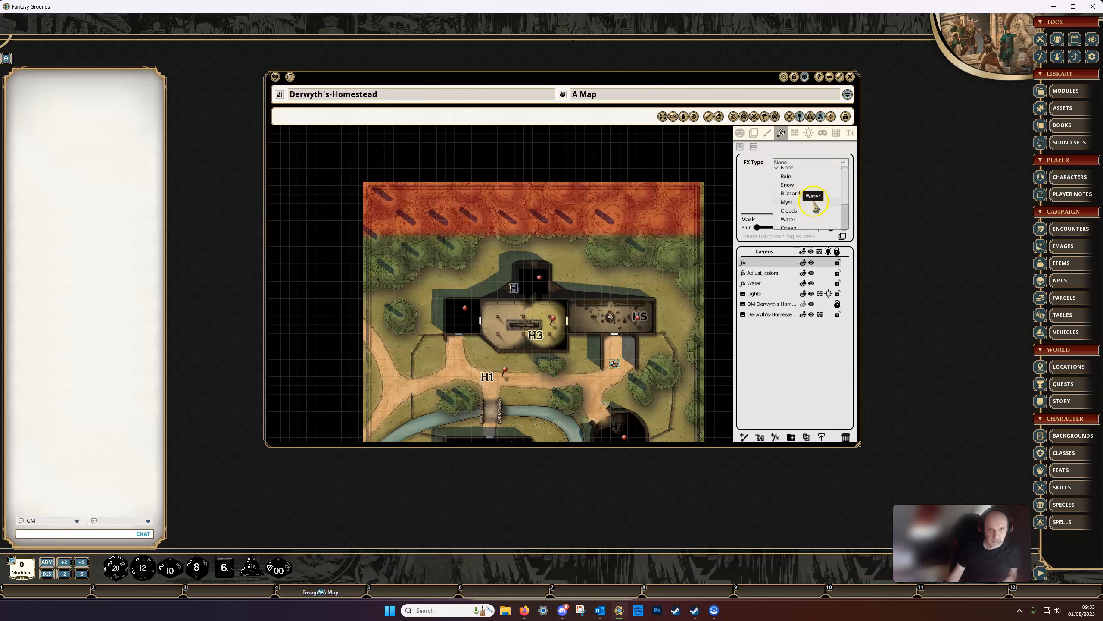
click(787, 202)
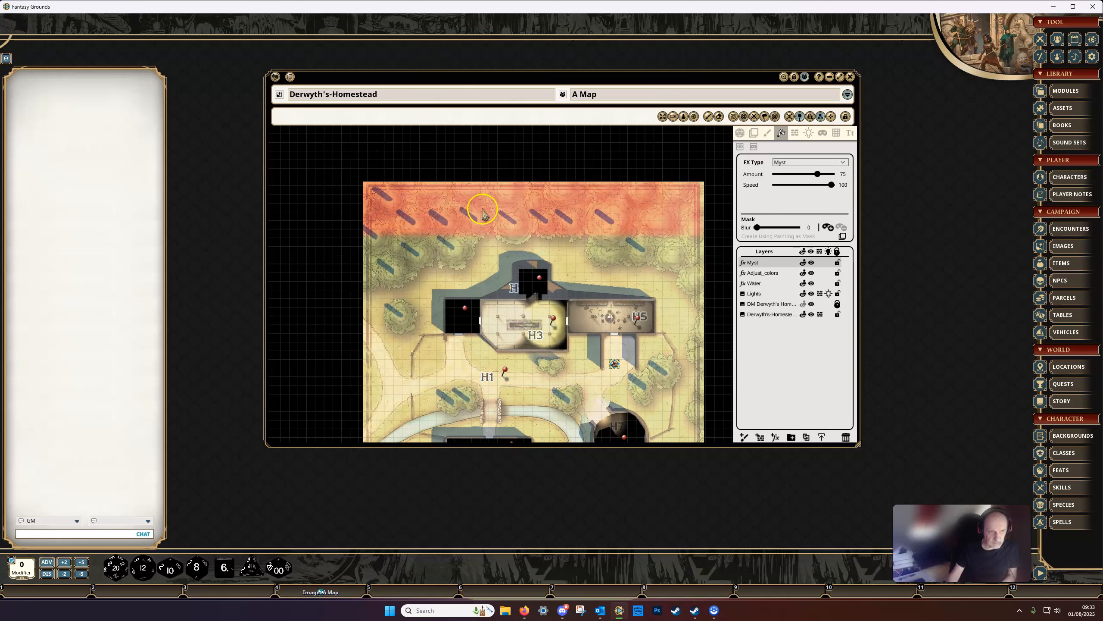
click(828, 228)
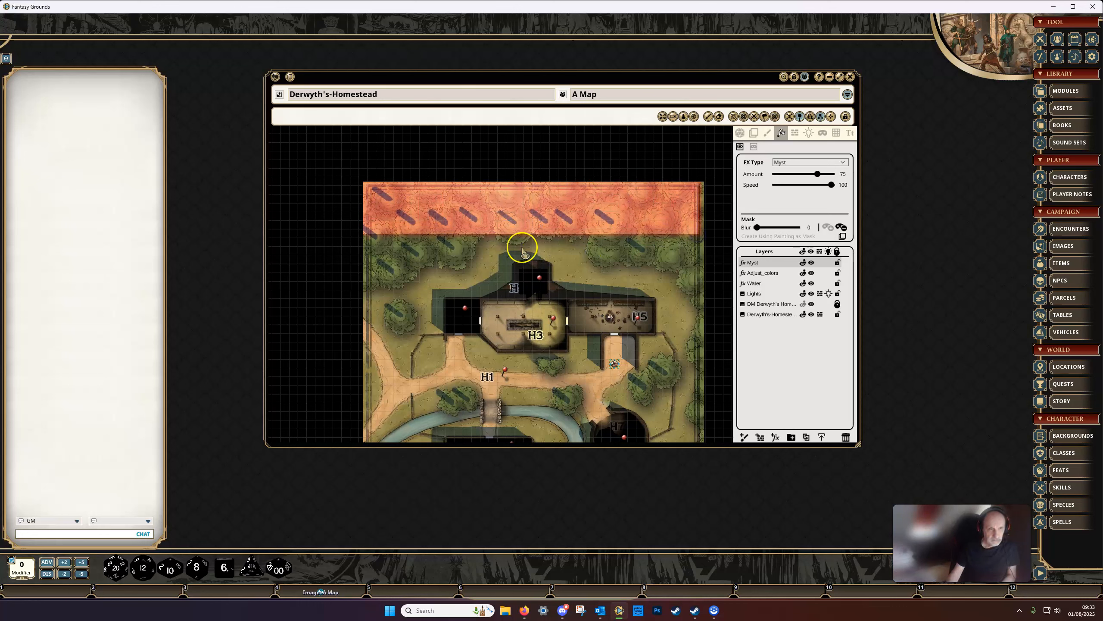
- Set the Myst effect's Speed to 54 and its Amount to 28
scroll(522, 243, up, 3)
drag(522, 242, 567, 264)
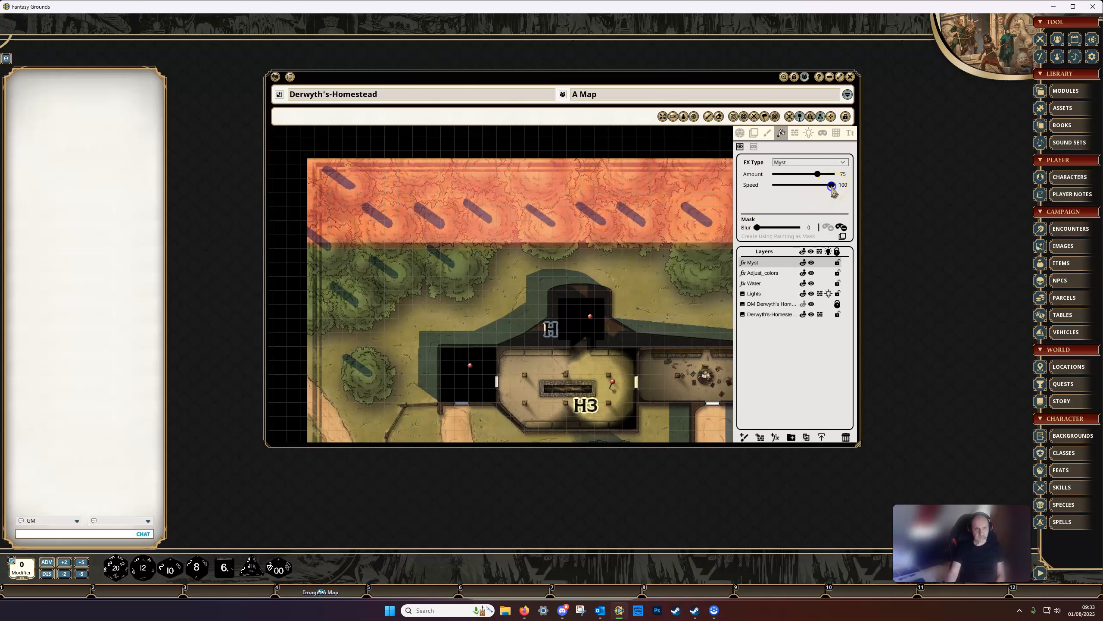
drag(832, 192, 829, 192)
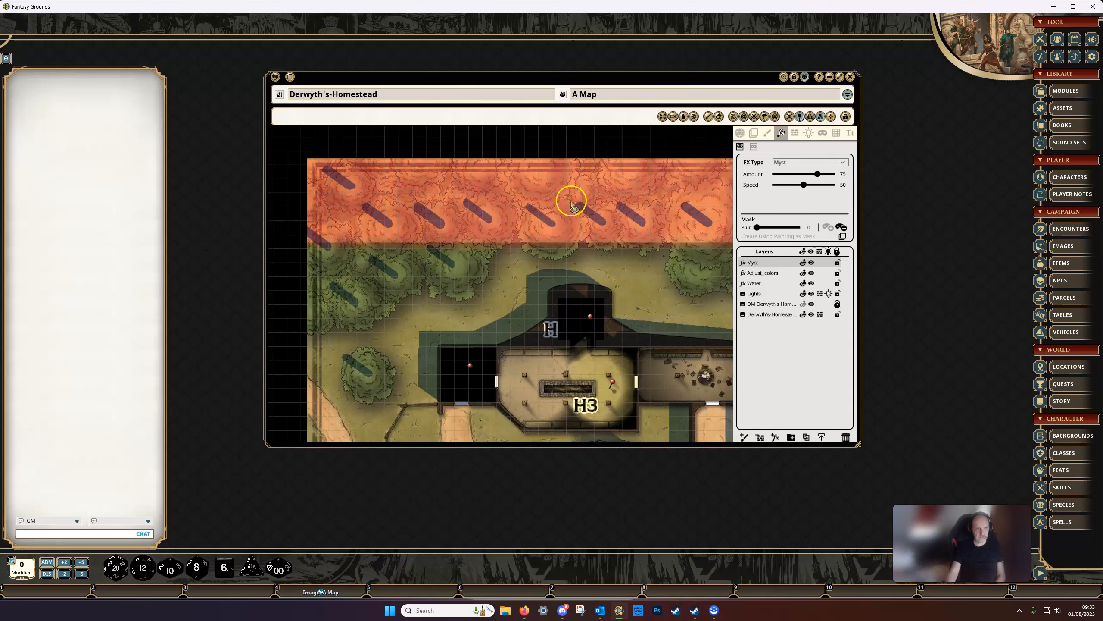
drag(804, 185, 801, 187)
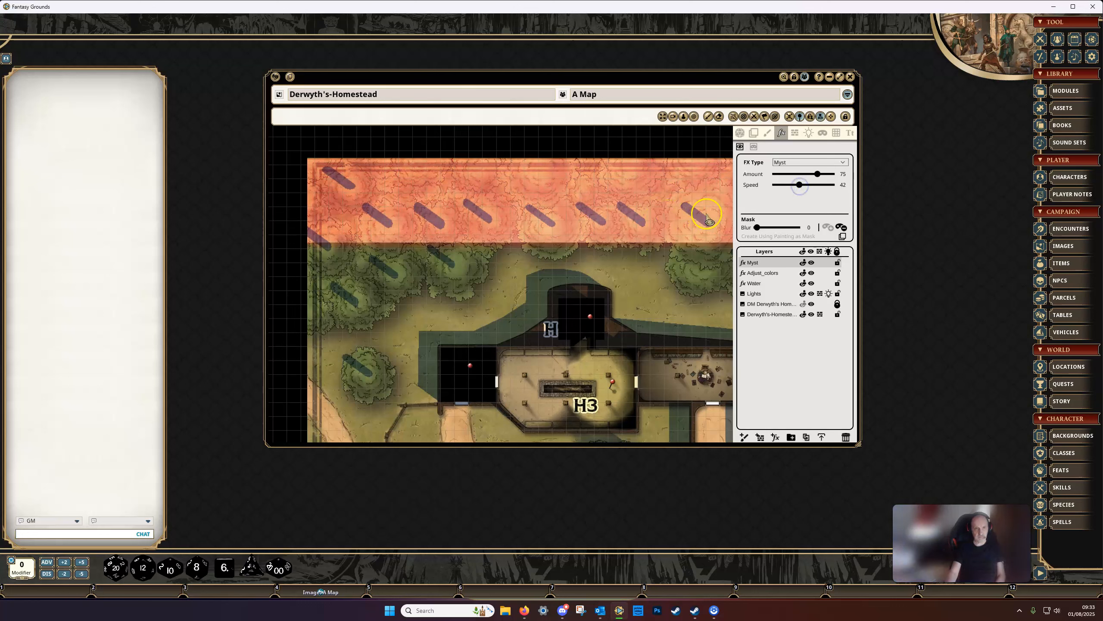
drag(797, 191, 809, 192)
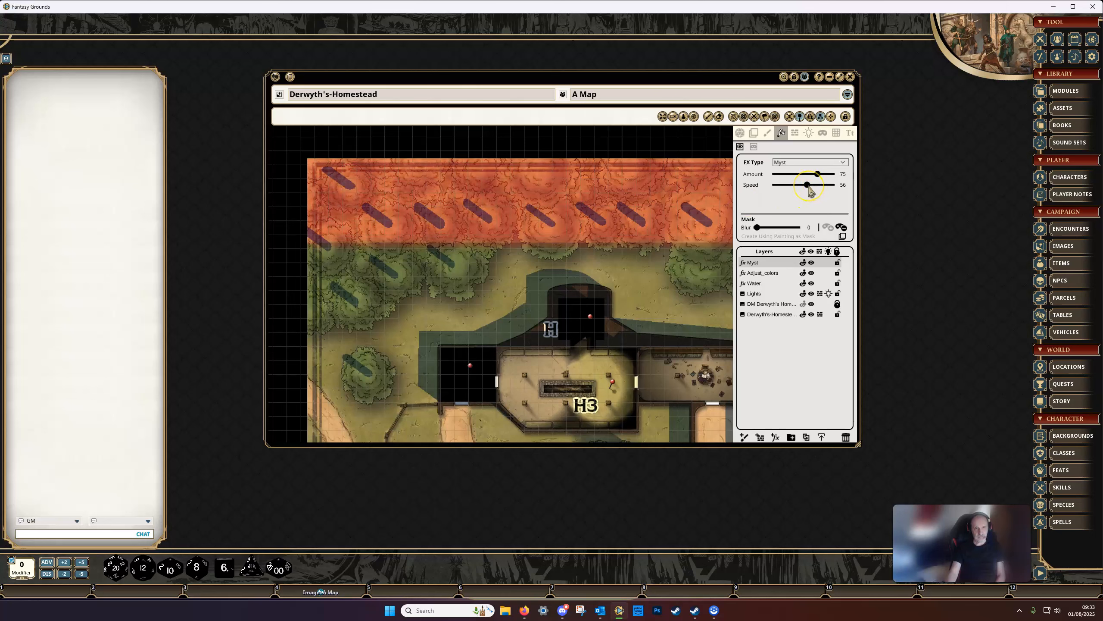
drag(811, 192, 808, 192)
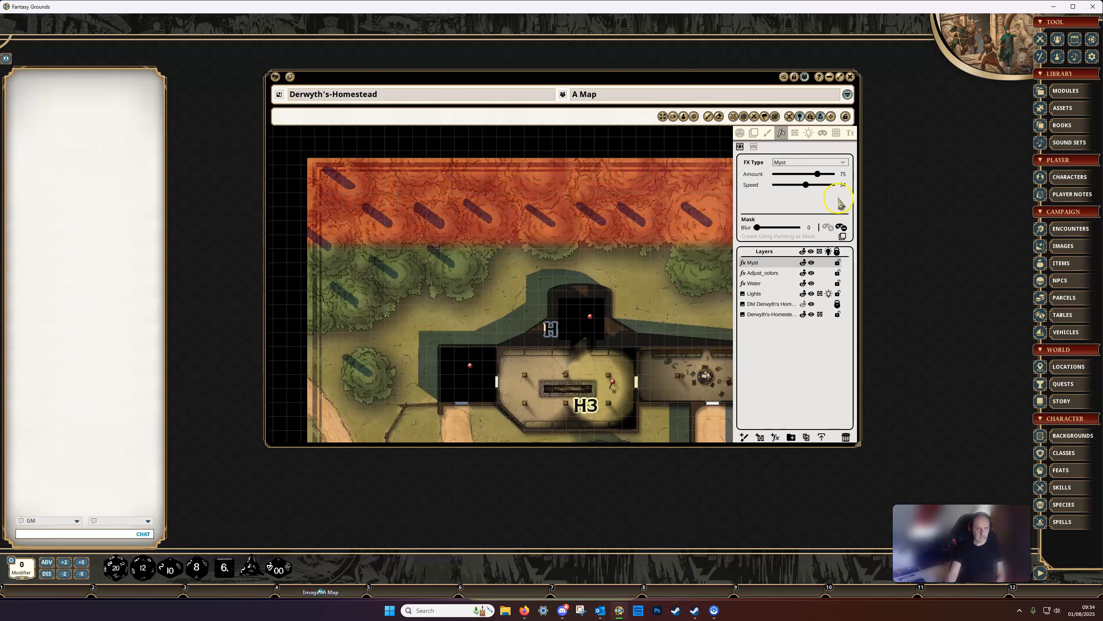
drag(819, 177, 793, 186)
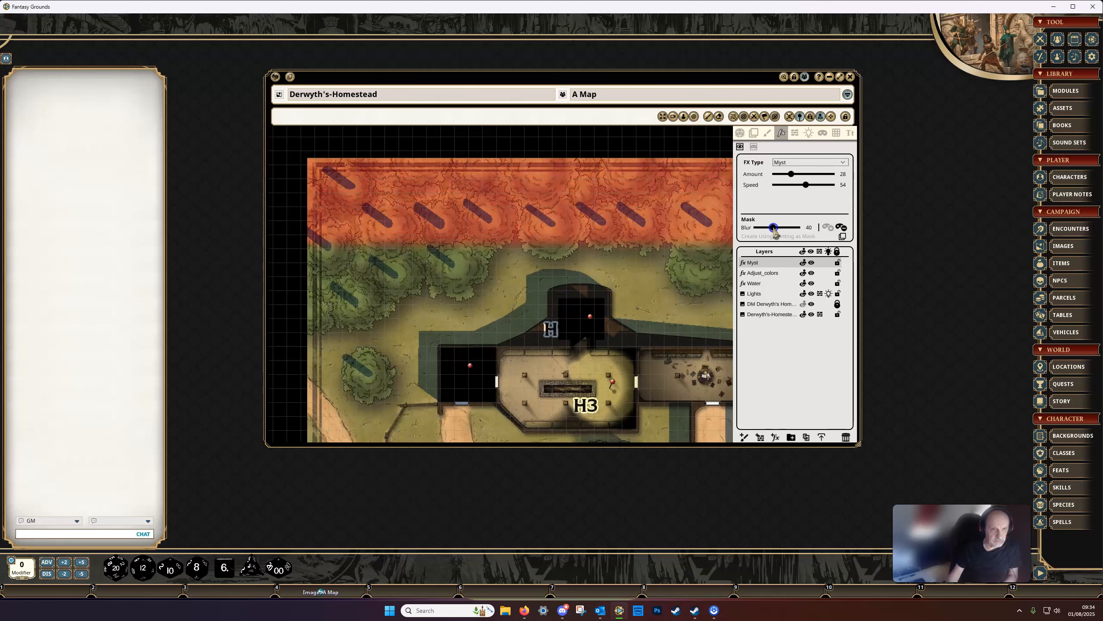
- Review the mist over the northern trees and the animated river across the whole map
scroll(652, 269, down, 1)
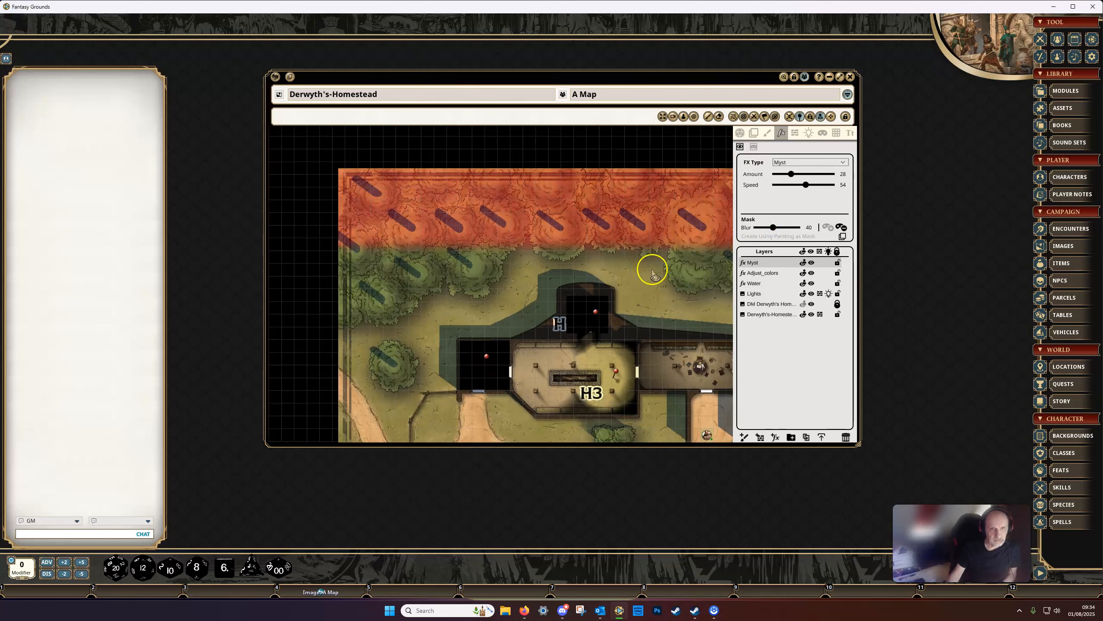
drag(649, 269, 633, 260)
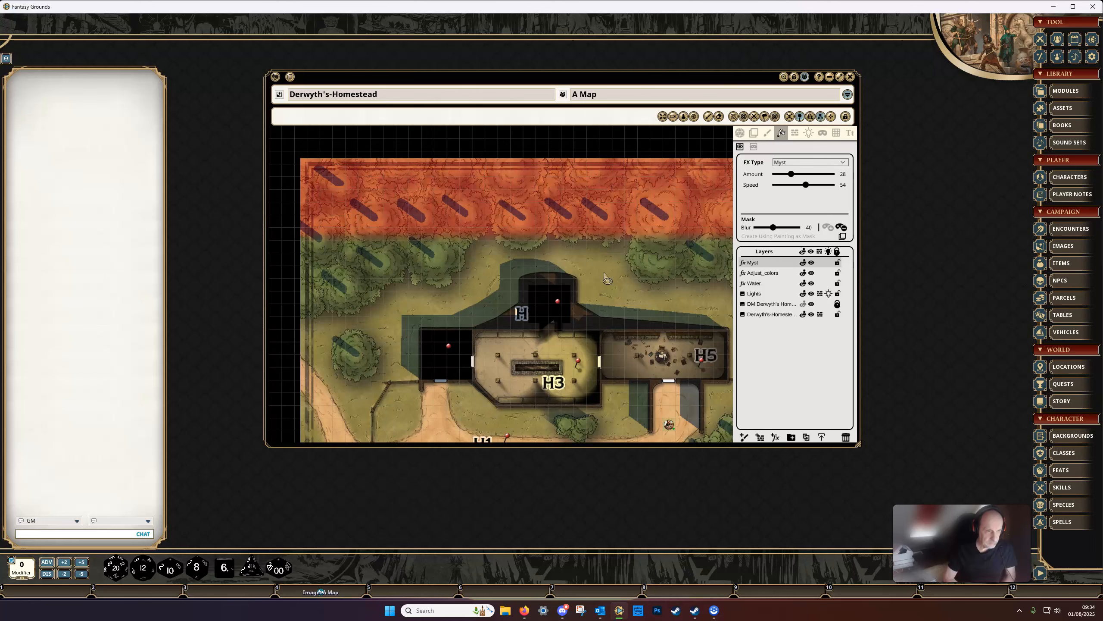
scroll(605, 273, down, 2)
drag(650, 380, 667, 209)
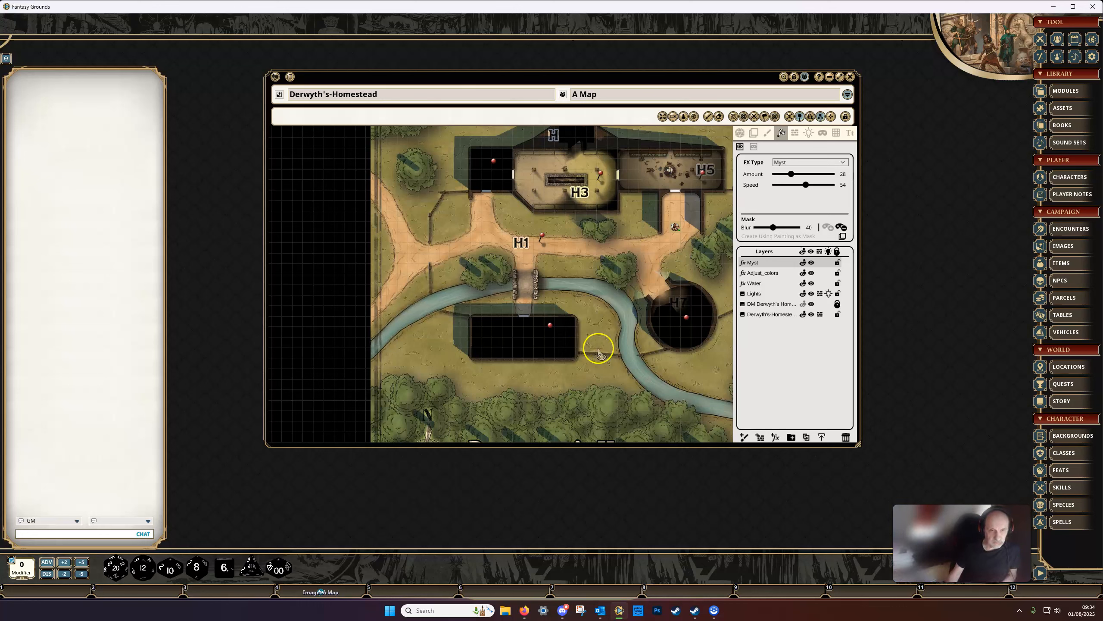
scroll(598, 349, down, 2)
drag(615, 284, 593, 317)
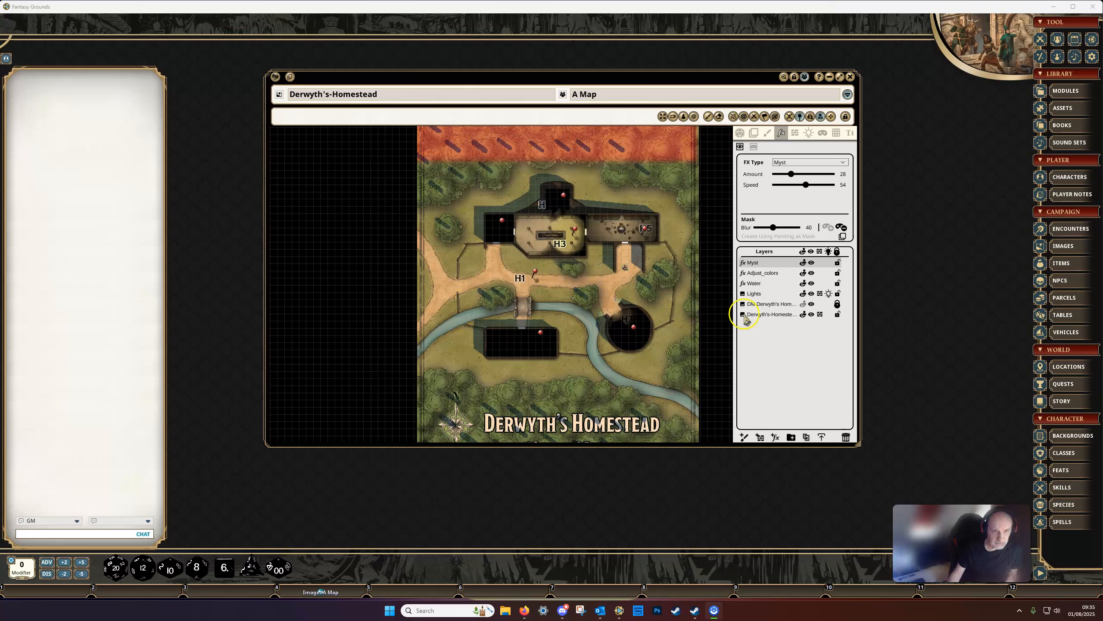
- Add a fourth FX layer and give it the Blizzard effect
click(775, 437)
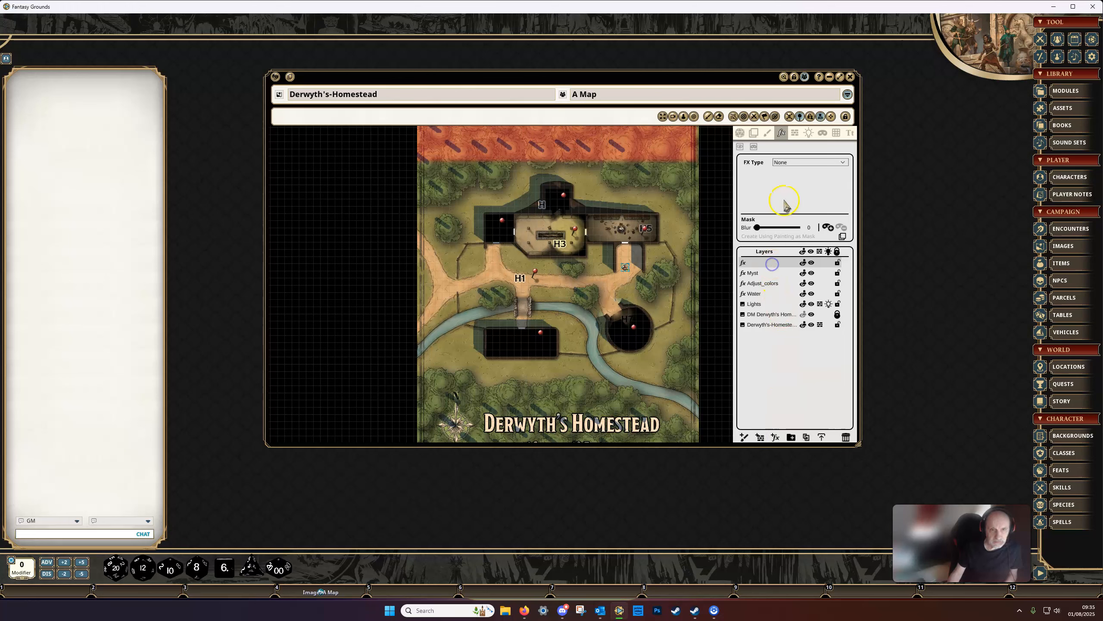
click(802, 163)
click(798, 198)
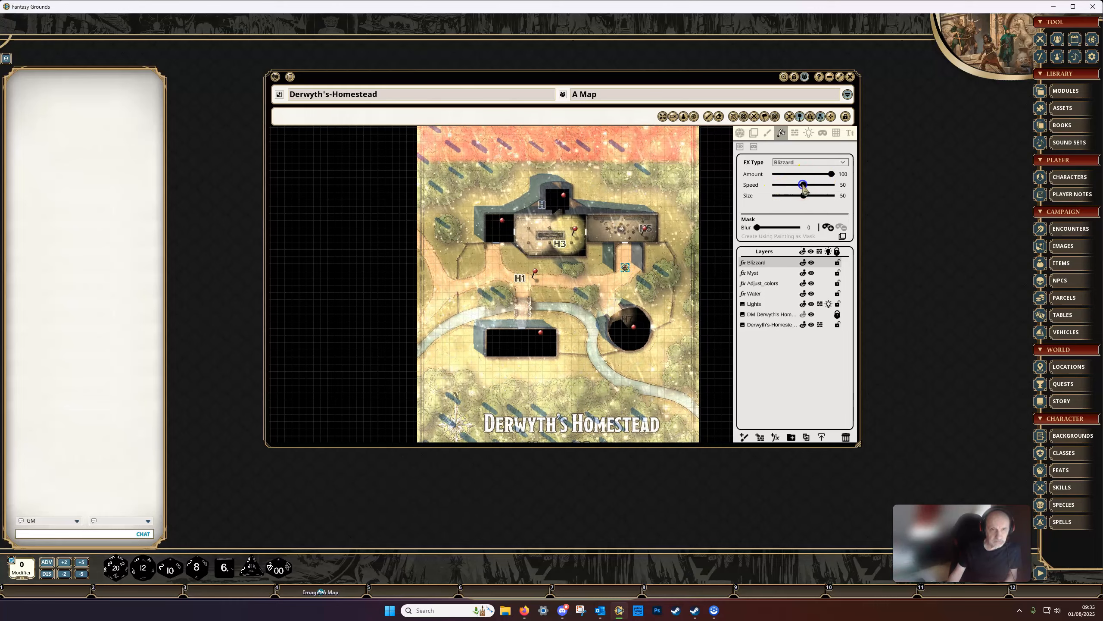
- Set the Blizzard effect's Amount to 21, Speed to 45 and Size to 18
drag(807, 202, 805, 196)
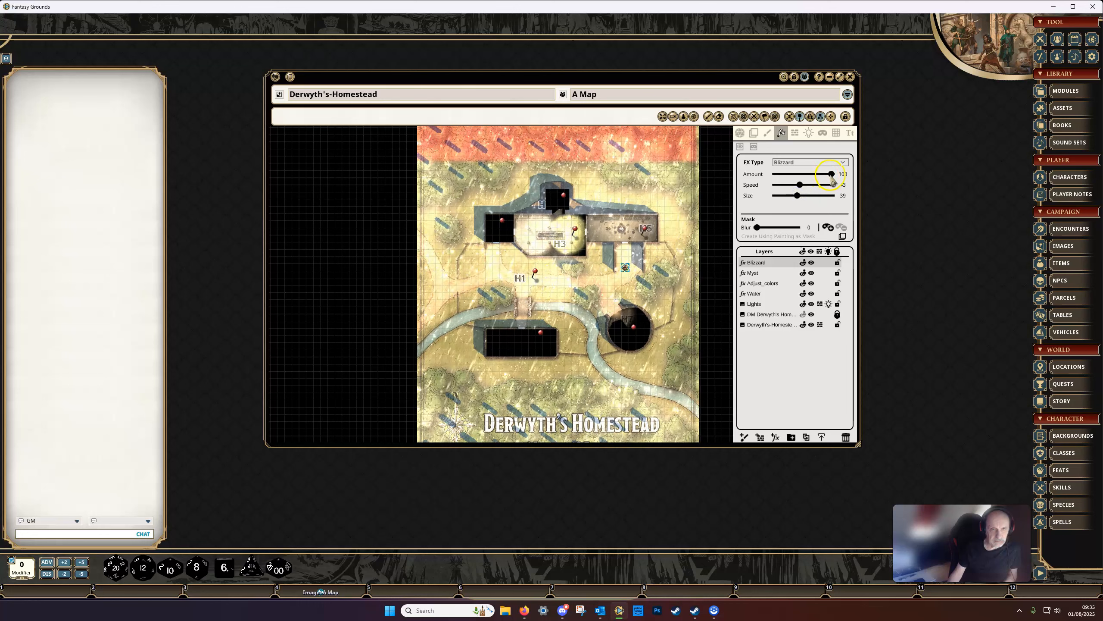
click(798, 197)
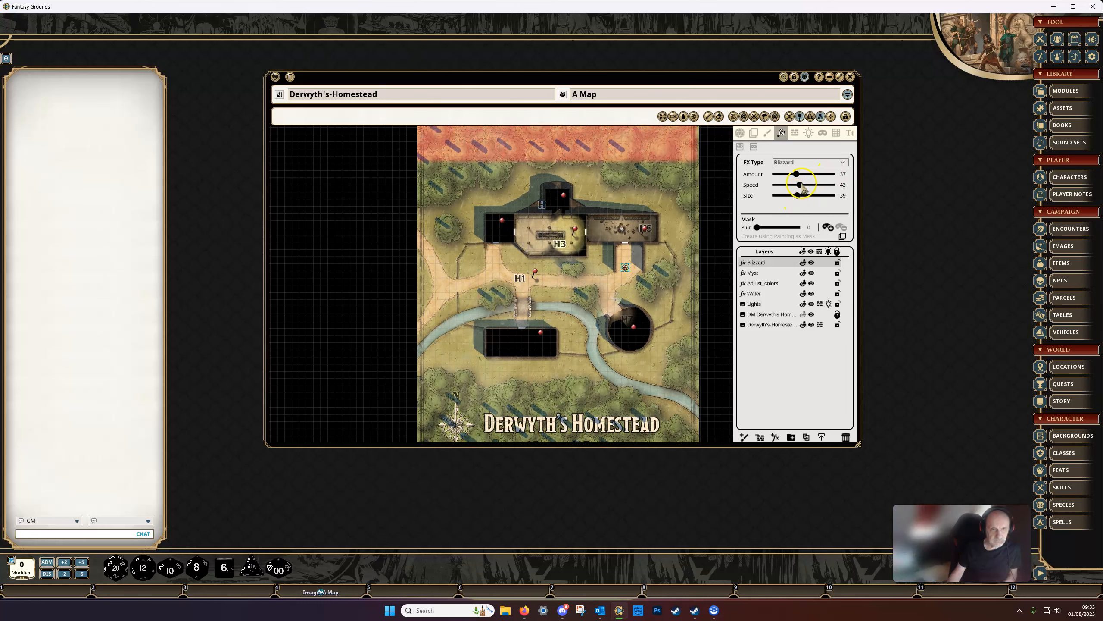
click(802, 184)
drag(798, 201, 788, 177)
click(797, 174)
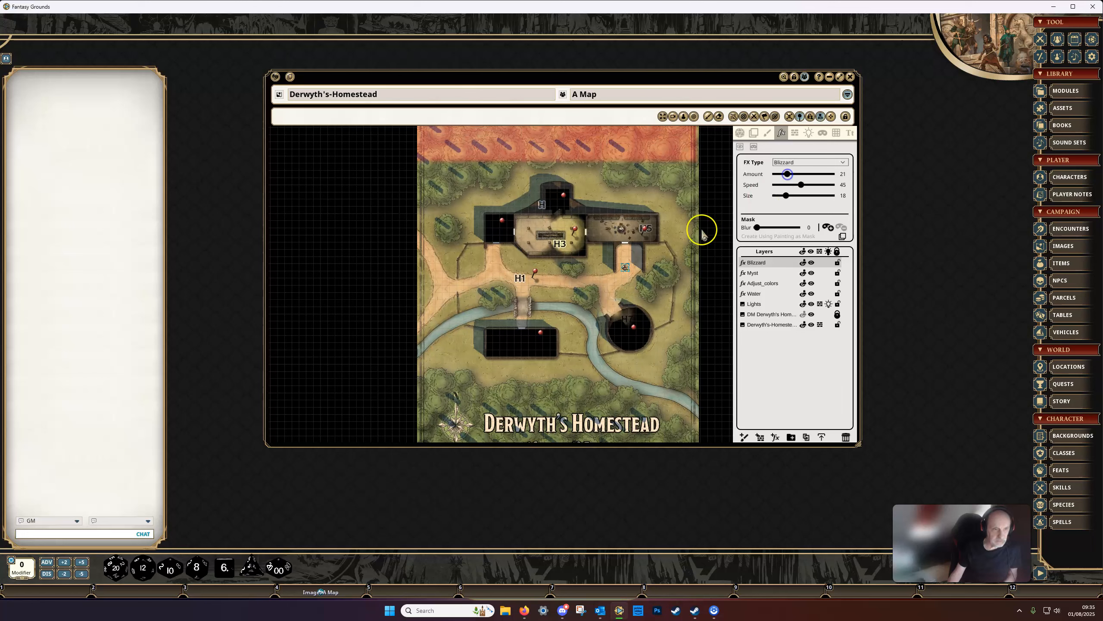
- Enable the mask on the Blizzard layer and reveal the effect over the entire map area
scroll(610, 294, down, 2)
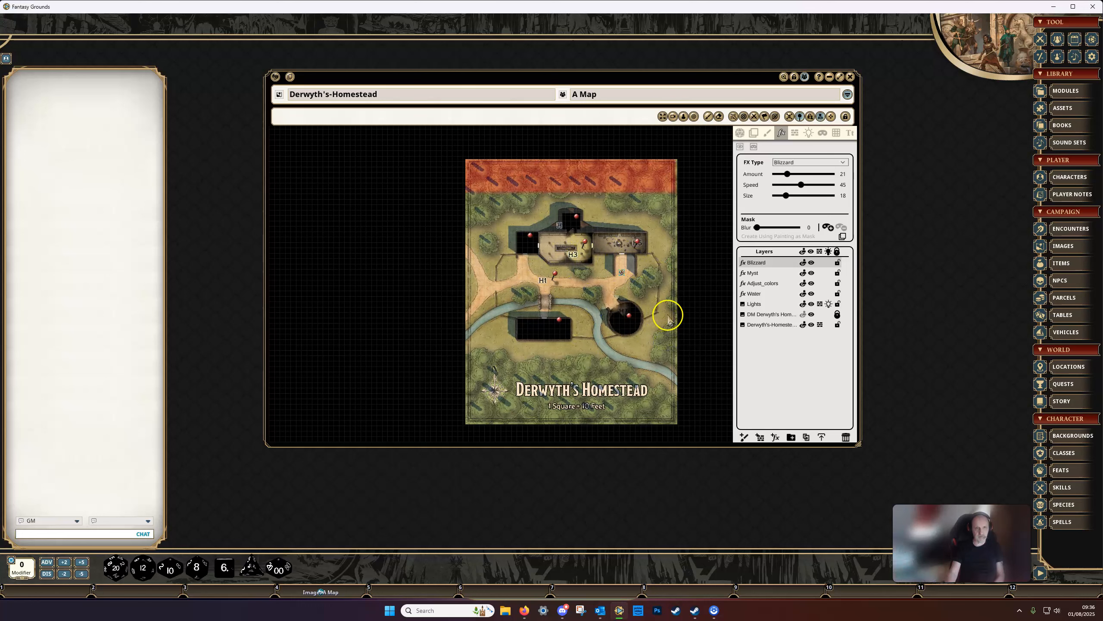
click(828, 230)
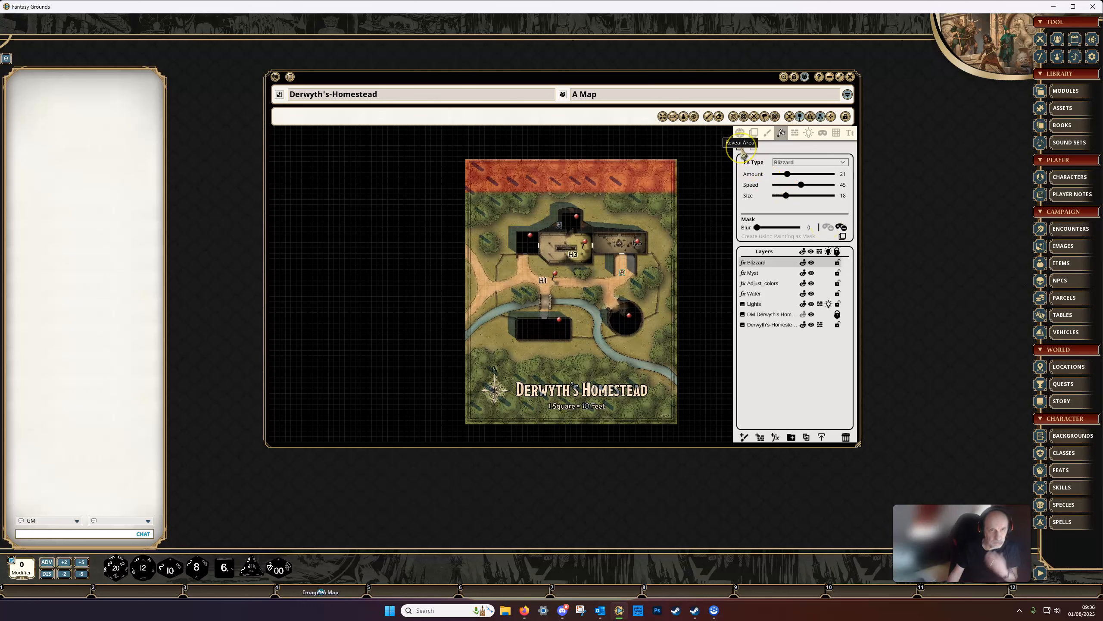
click(741, 148)
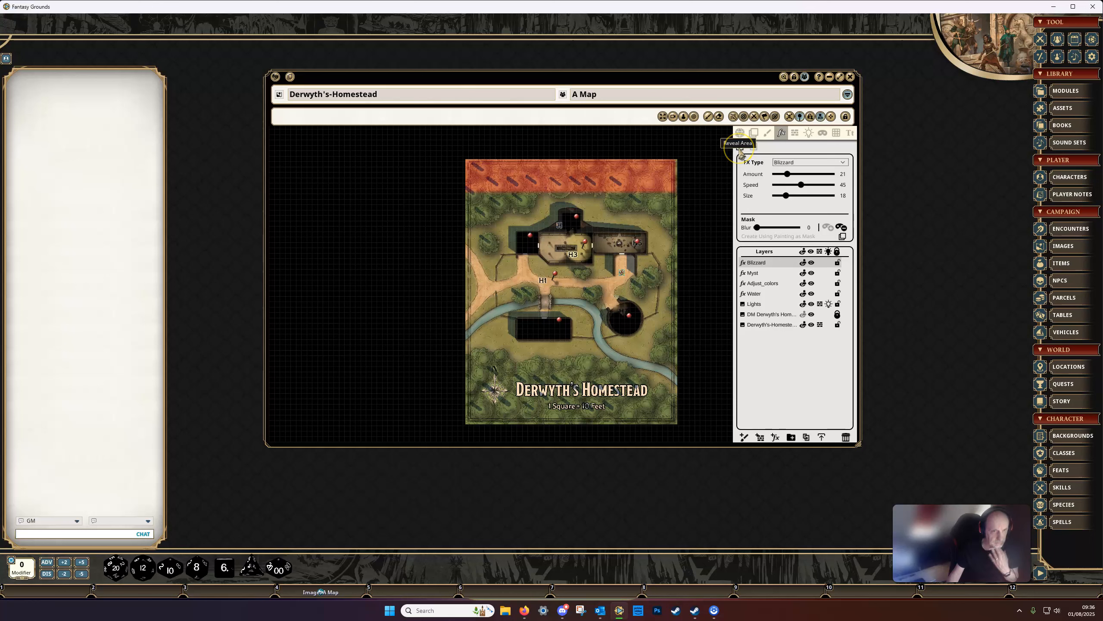
click(510, 176)
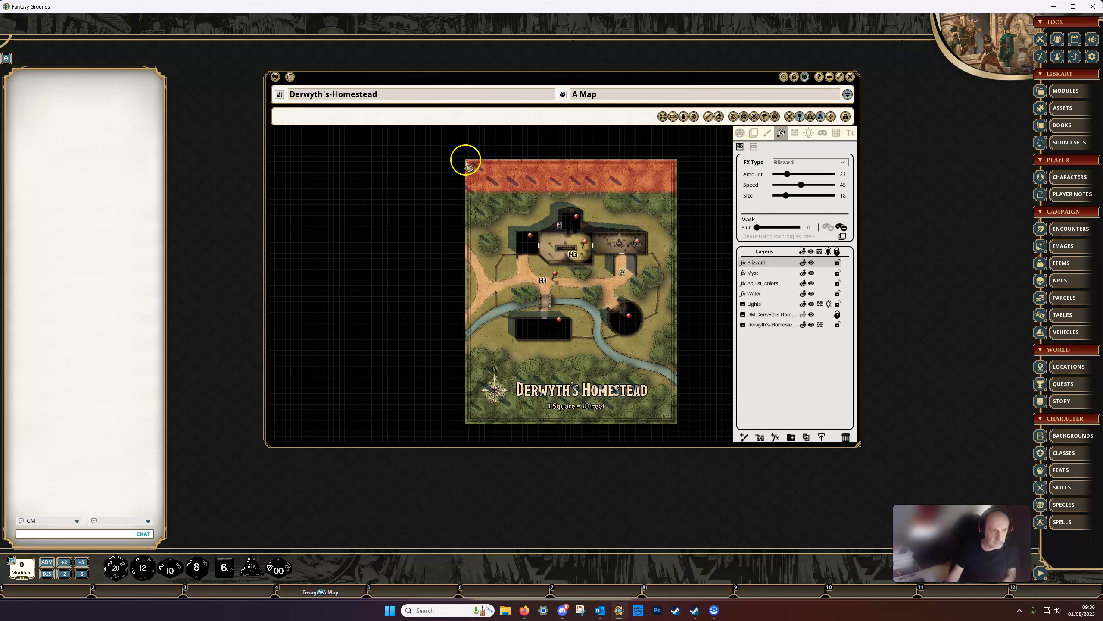
drag(466, 160, 678, 423)
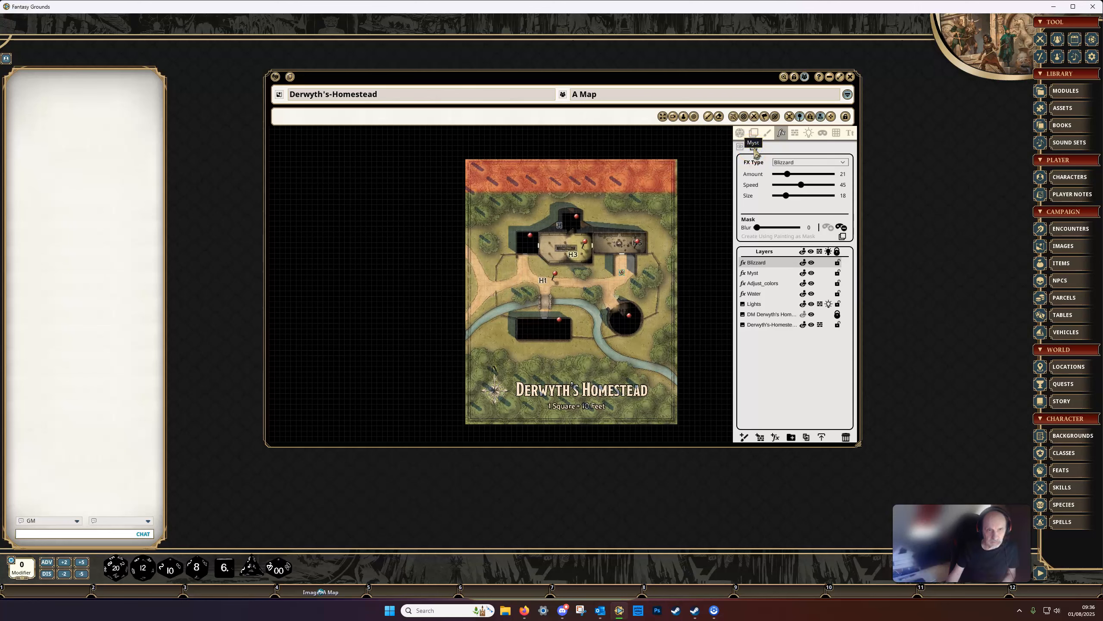
- Mask the blizzard out of the rectangular building south of the river, the H3 hall and the dark room adjoining the hall to the west
scroll(548, 373, up, 8)
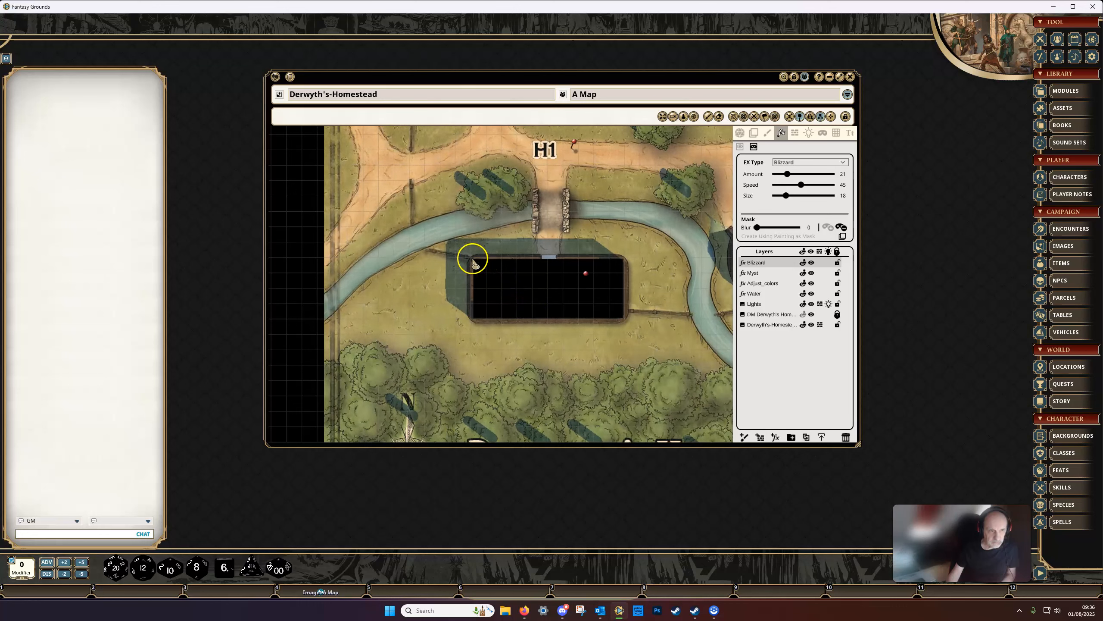
drag(488, 272, 626, 318)
click(532, 332)
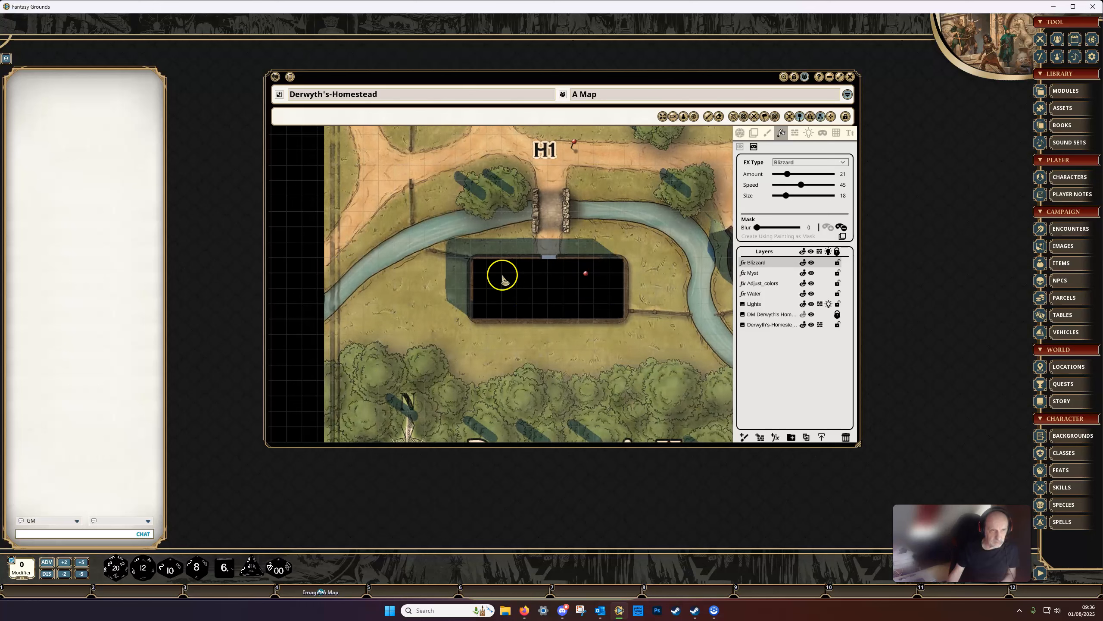
drag(594, 221, 598, 415)
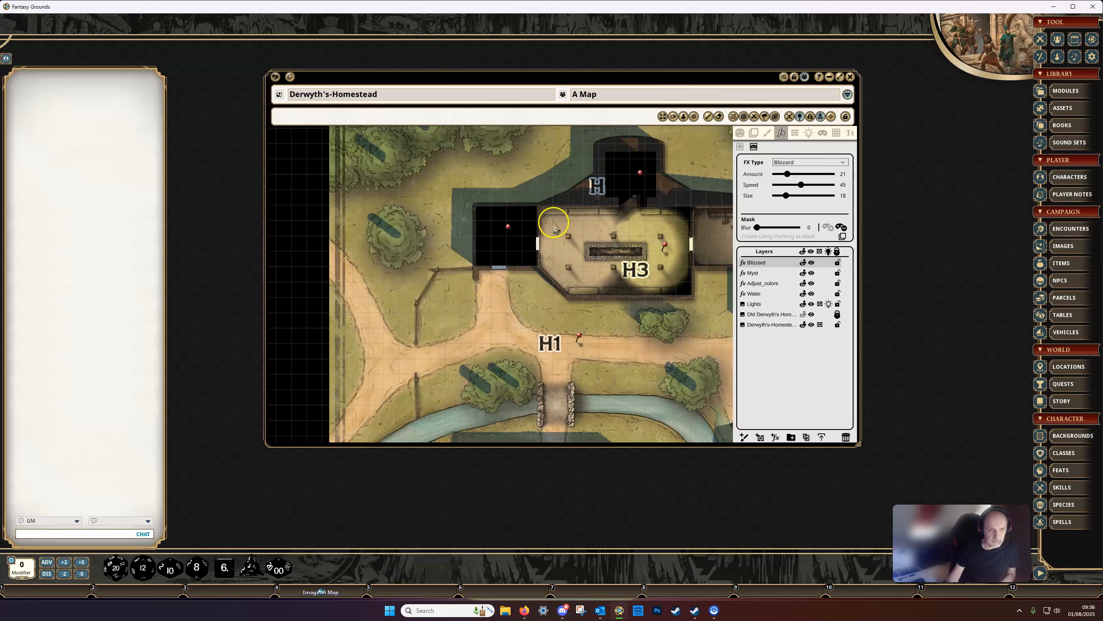
drag(539, 209, 687, 290)
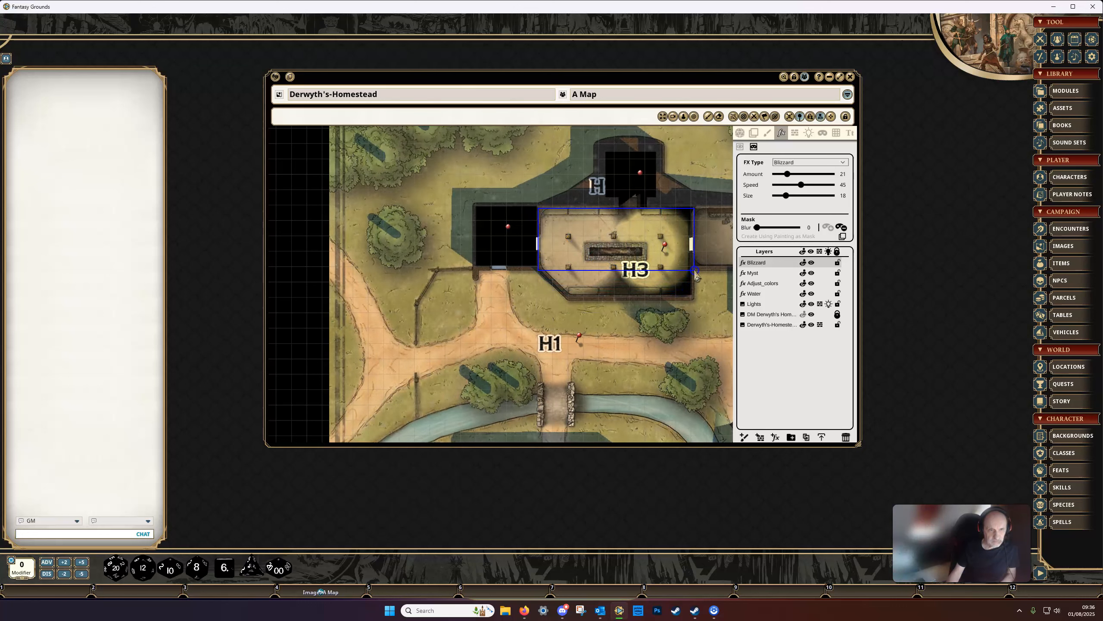
click(535, 243)
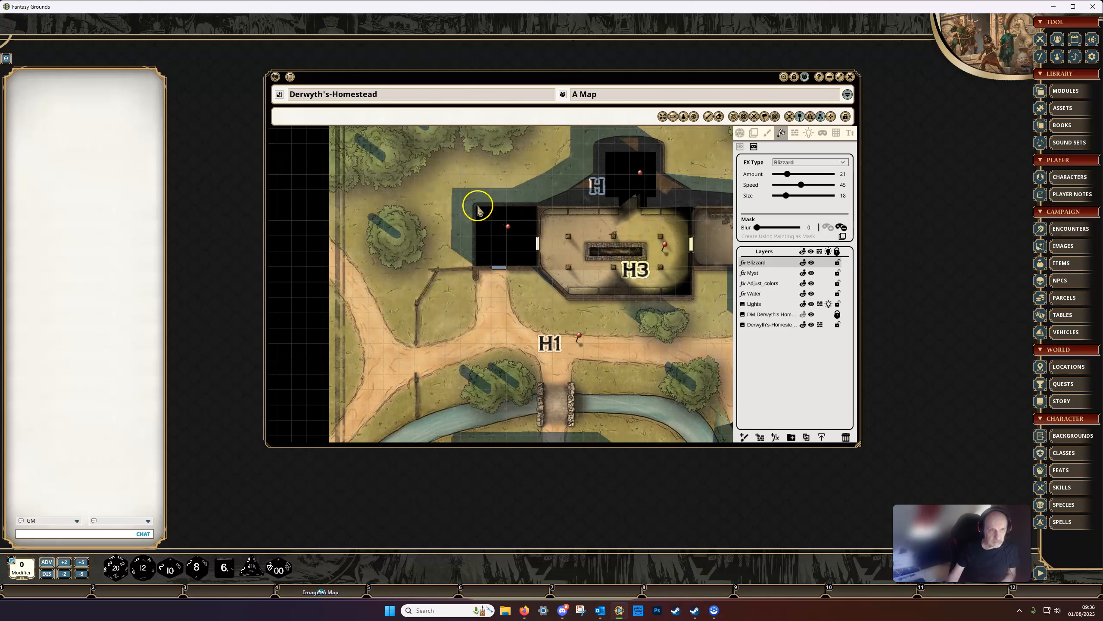
drag(539, 269, 538, 268)
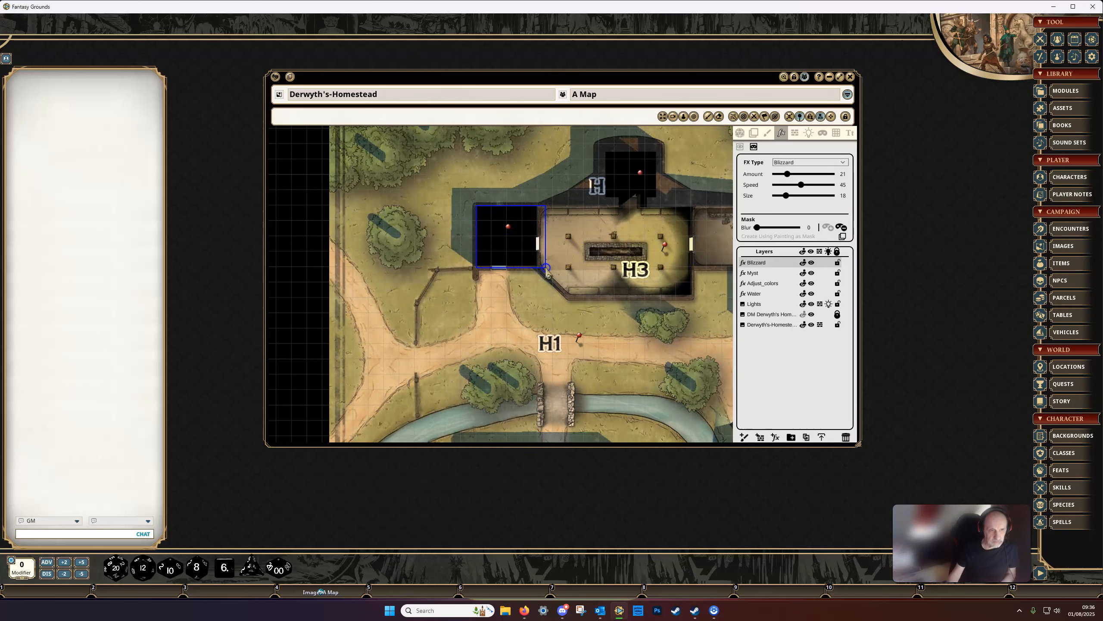
- Inspect the blizzard mask's edges around the H3 hall and check the effect over the rest of the map
scroll(580, 265, up, 5)
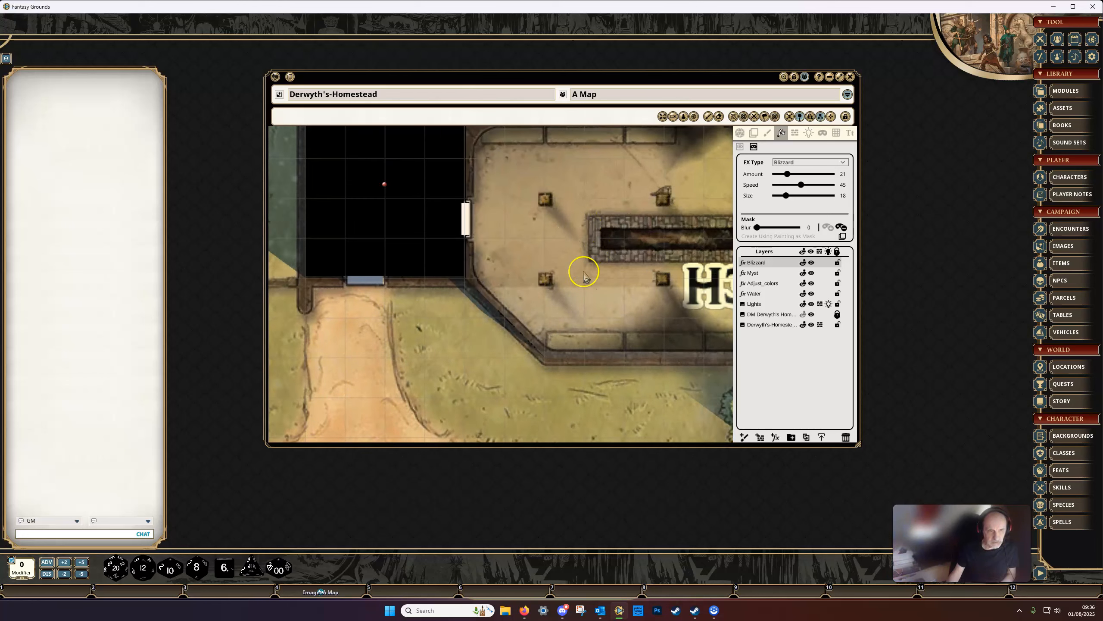
scroll(590, 253, down, 5)
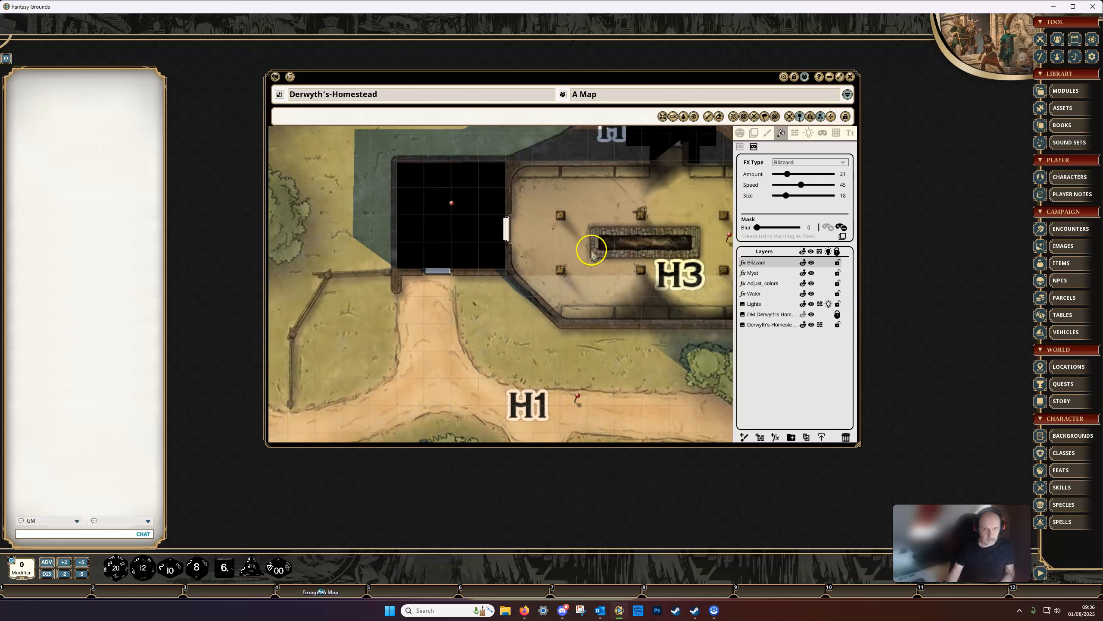
scroll(632, 313, down, 3)
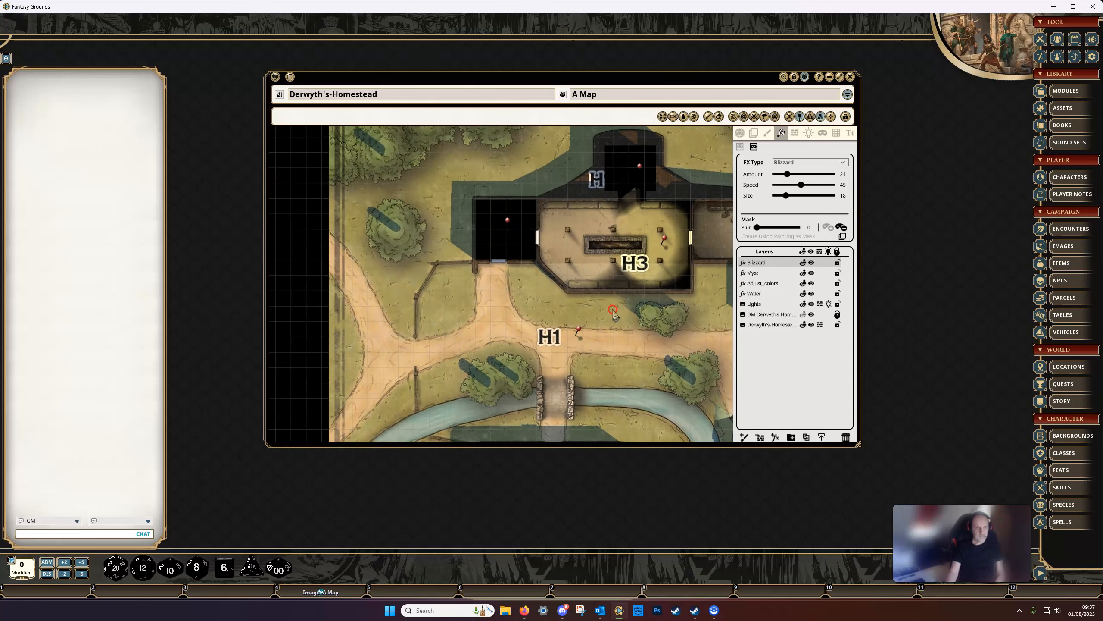
scroll(554, 315, down, 2)
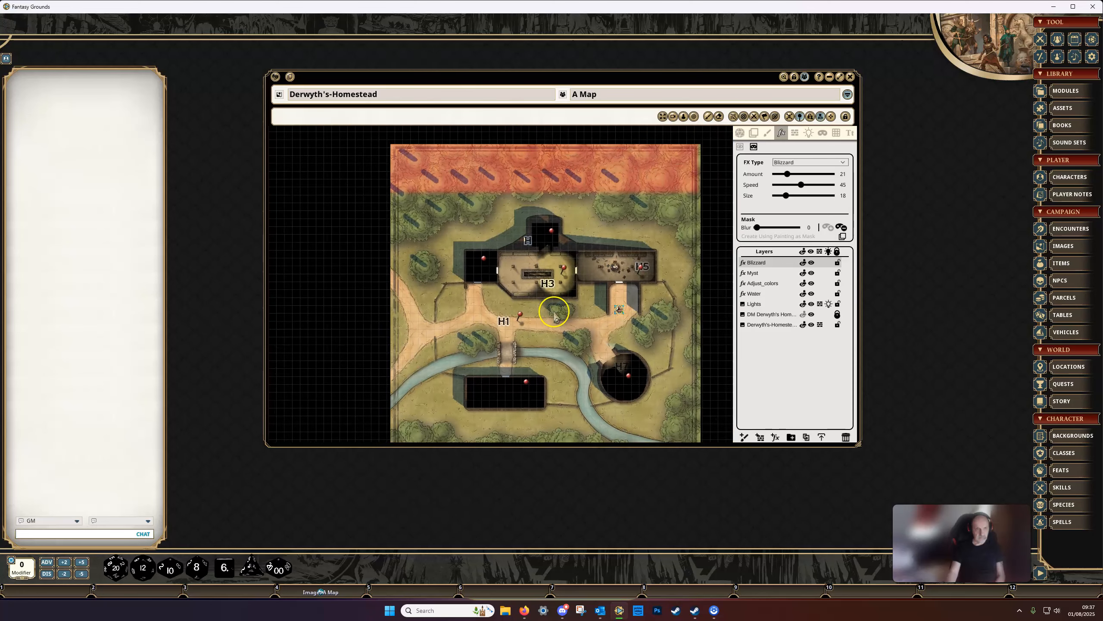
drag(573, 312, 578, 309)
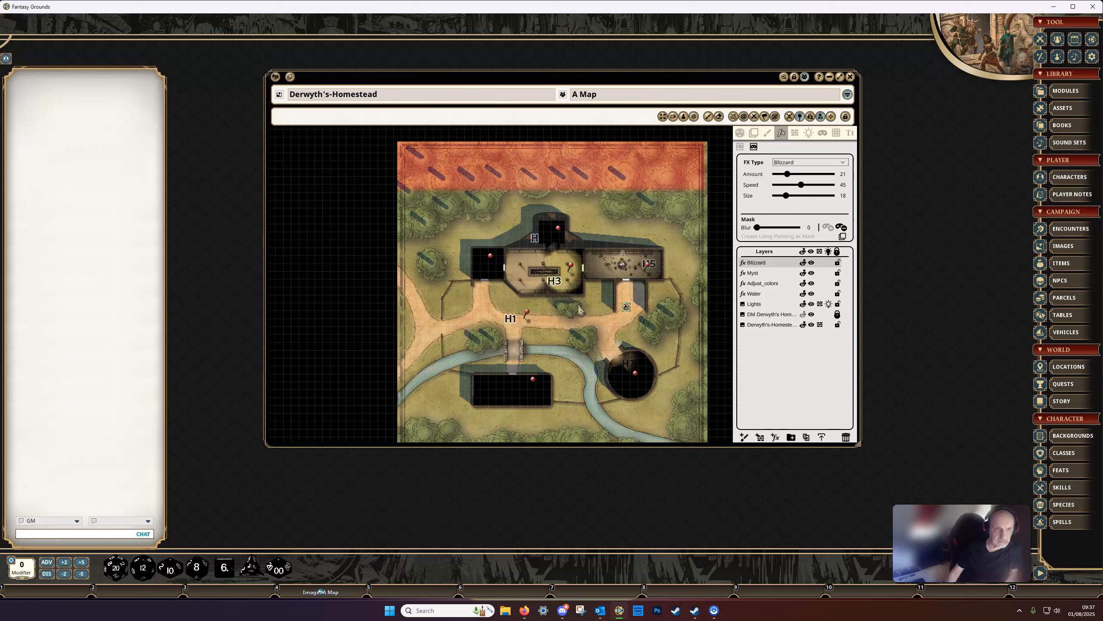
drag(578, 316, 580, 310)
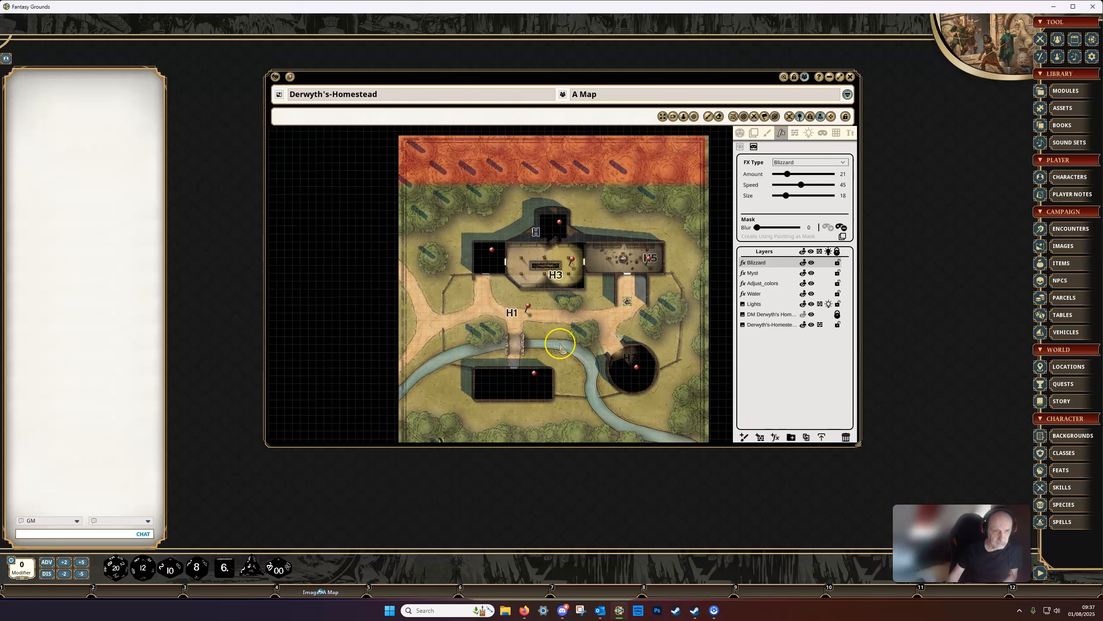
drag(576, 376, 583, 328)
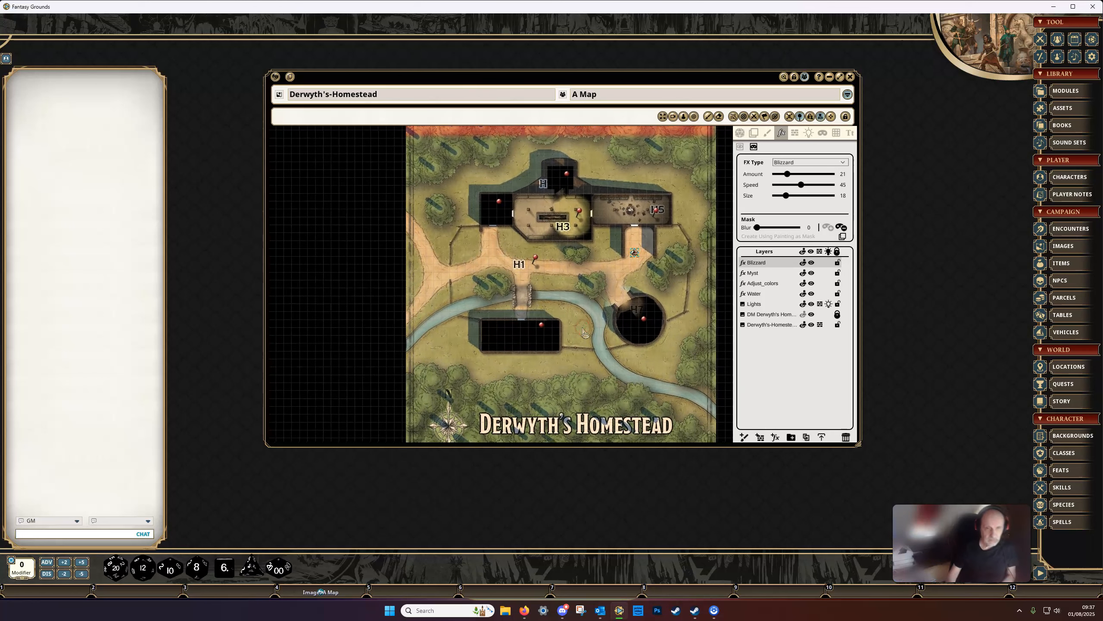